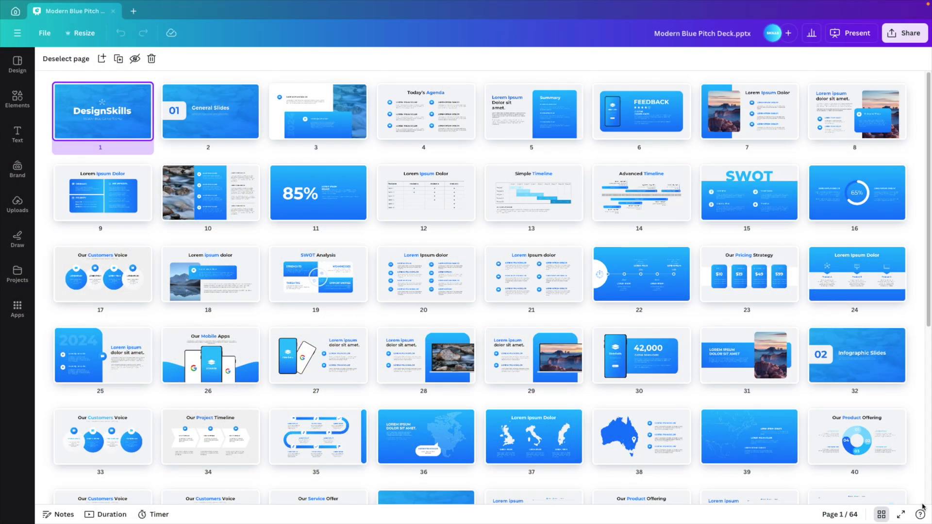
Search Elements photos for 'hamburger' and drag the two-cheeseburger photo onto the blank page
{"action": "scroll", "coordinate": [921, 490], "scroll_direction": "down", "scroll_amount": 2}
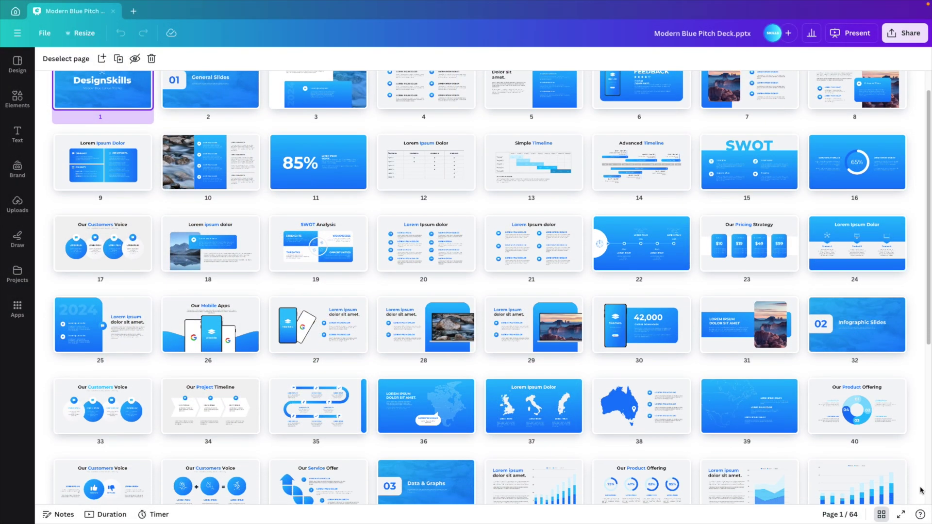
{"action": "scroll", "coordinate": [921, 490], "scroll_direction": "down", "scroll_amount": 2}
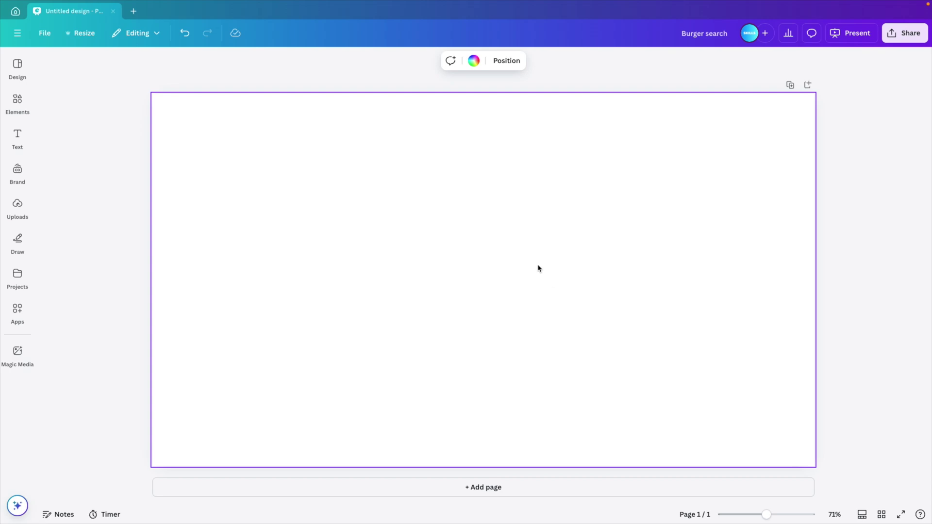
{"action": "left_click", "coordinate": [17, 103]}
{"action": "left_click", "coordinate": [85, 68]}
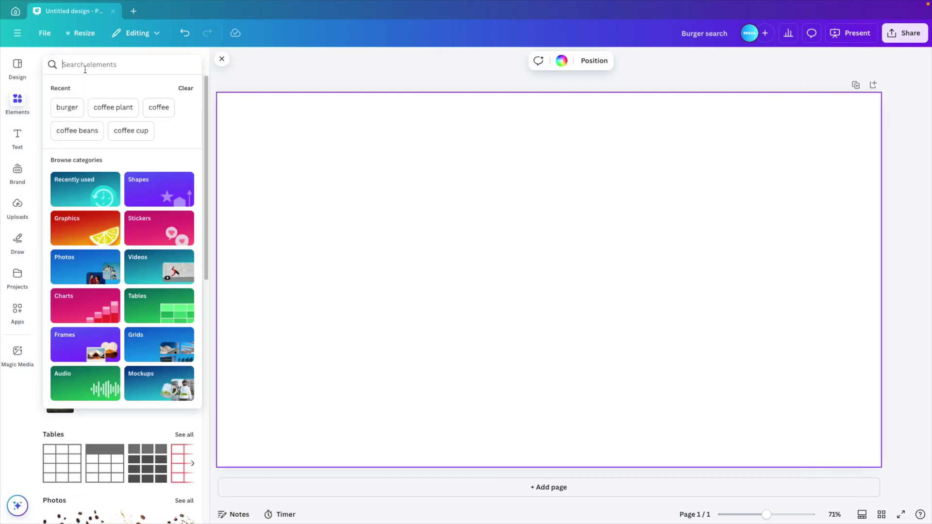
{"action": "type", "text": "hamburger"}
{"action": "key", "text": "Return"}
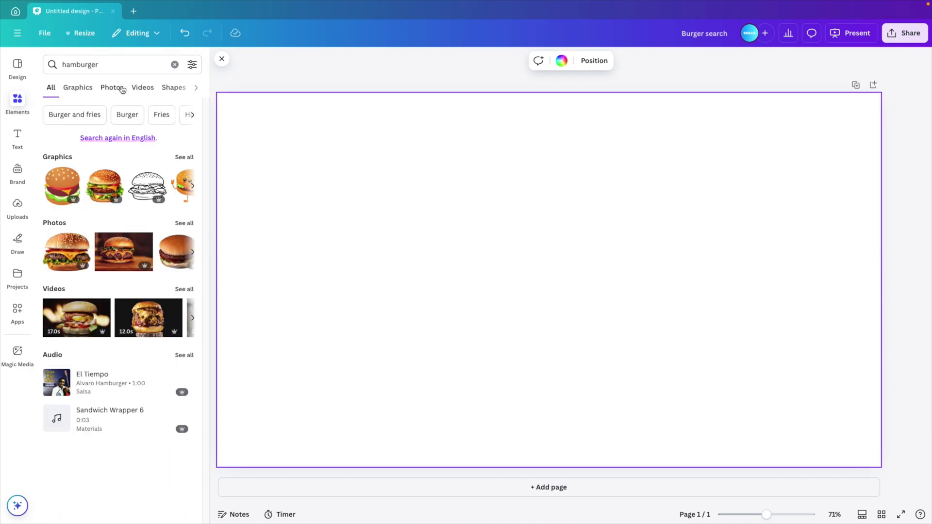
{"action": "left_click", "coordinate": [117, 88]}
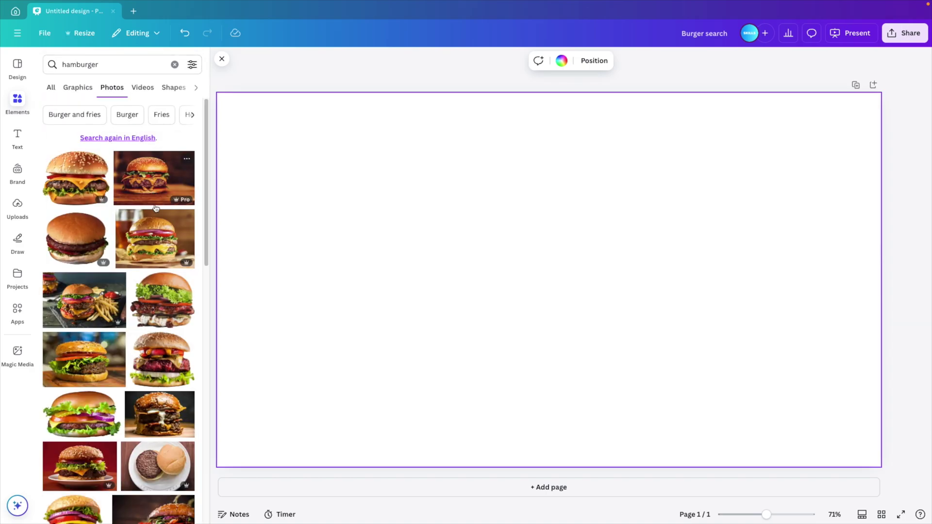
{"action": "scroll", "coordinate": [157, 213], "scroll_direction": "down", "scroll_amount": 4}
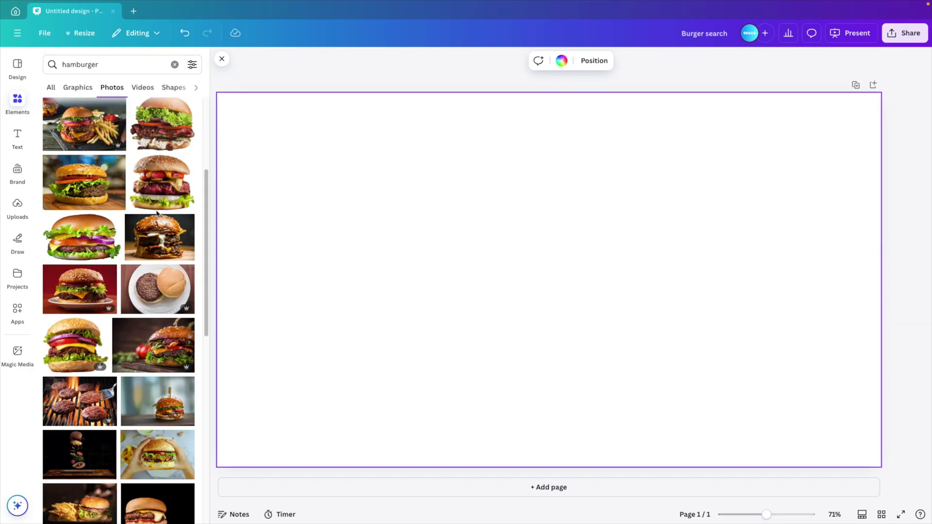
{"action": "scroll", "coordinate": [160, 204], "scroll_direction": "down", "scroll_amount": 10}
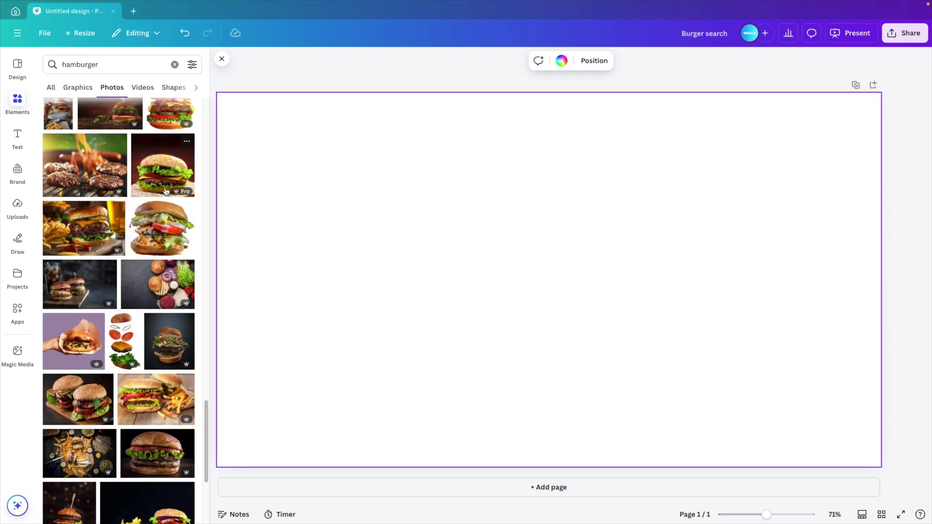
{"action": "left_click_drag", "start_coordinate": [71, 285], "coordinate": [226, 251]}
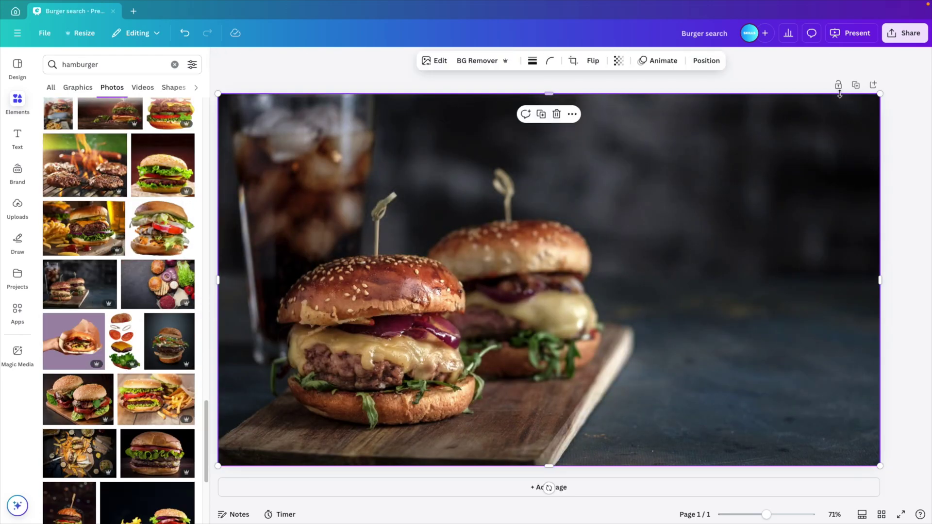
Duplicate the burger page, remove the photo background, and Magic Grab the front burger
{"action": "left_click", "coordinate": [856, 86]}
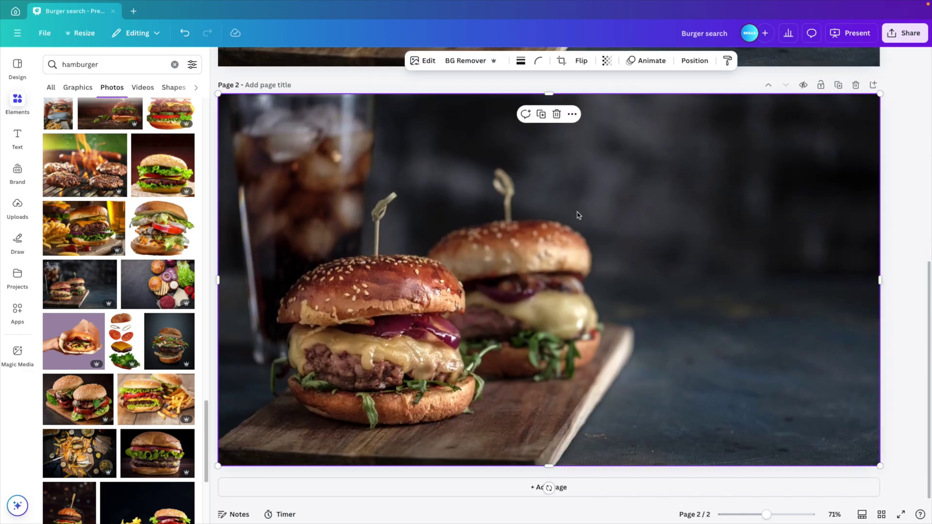
{"action": "left_click", "coordinate": [468, 60]}
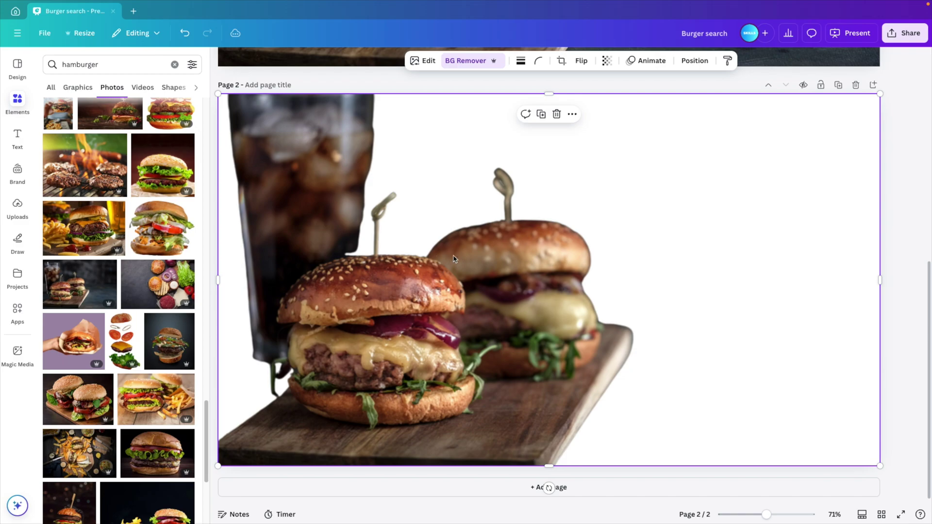
{"action": "left_click", "coordinate": [425, 61]}
{"action": "left_click", "coordinate": [110, 148]}
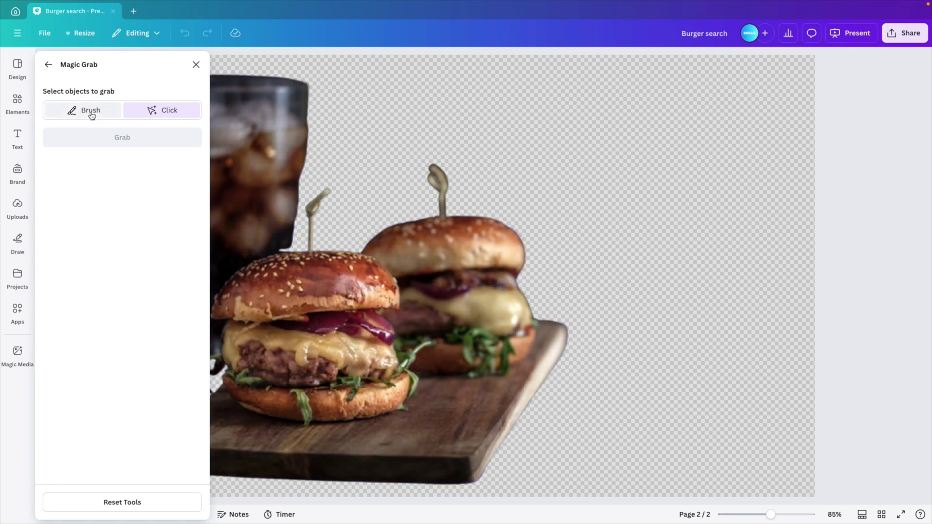
{"action": "left_click", "coordinate": [288, 298]}
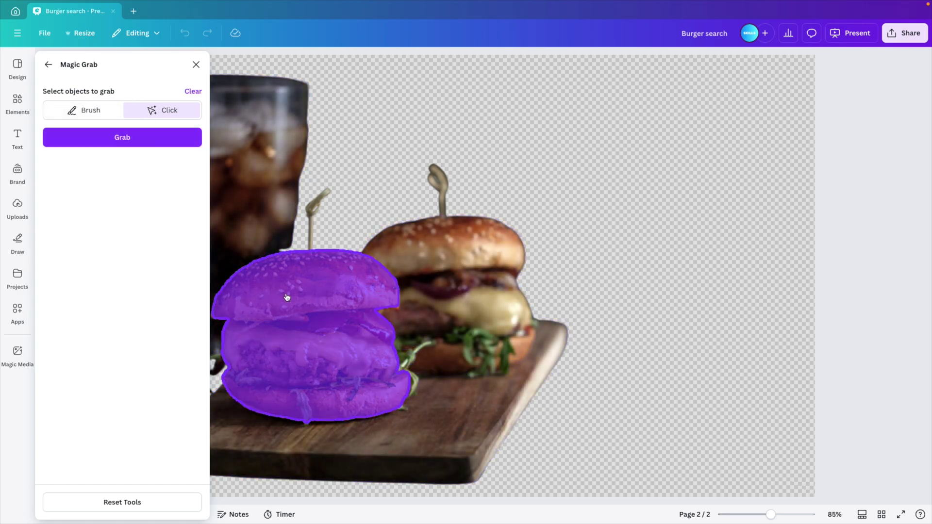
{"action": "left_click", "coordinate": [122, 138]}
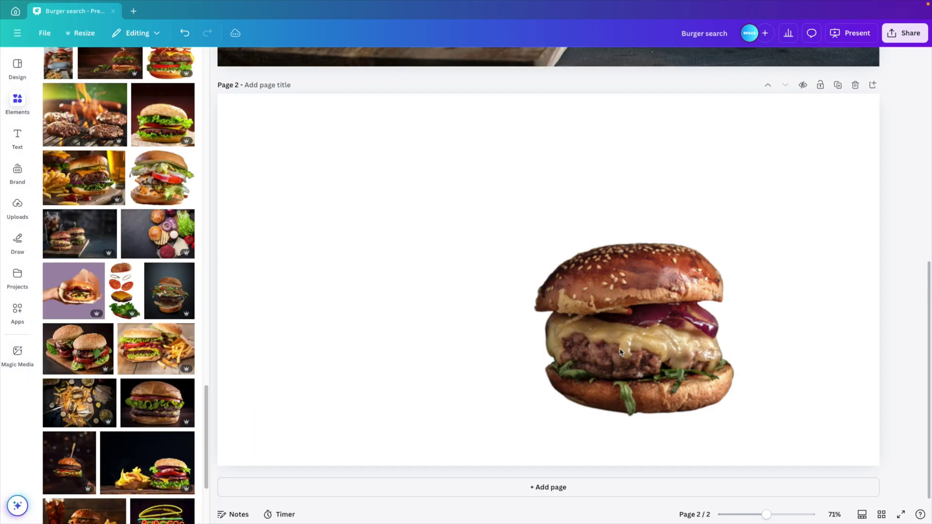
Delete the leftover photo so only the cut-out front burger remains
{"action": "left_click", "coordinate": [634, 330]}
{"action": "scroll", "coordinate": [549, 282], "scroll_direction": "up", "scroll_amount": 5}
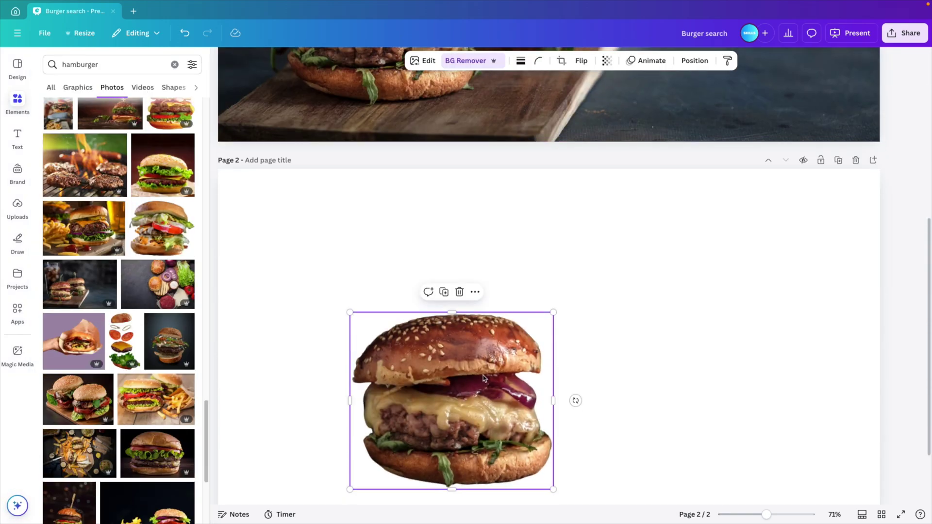
{"action": "scroll", "coordinate": [491, 409], "scroll_direction": "down", "scroll_amount": 2}
{"action": "scroll", "coordinate": [516, 406], "scroll_direction": "up", "scroll_amount": 6}
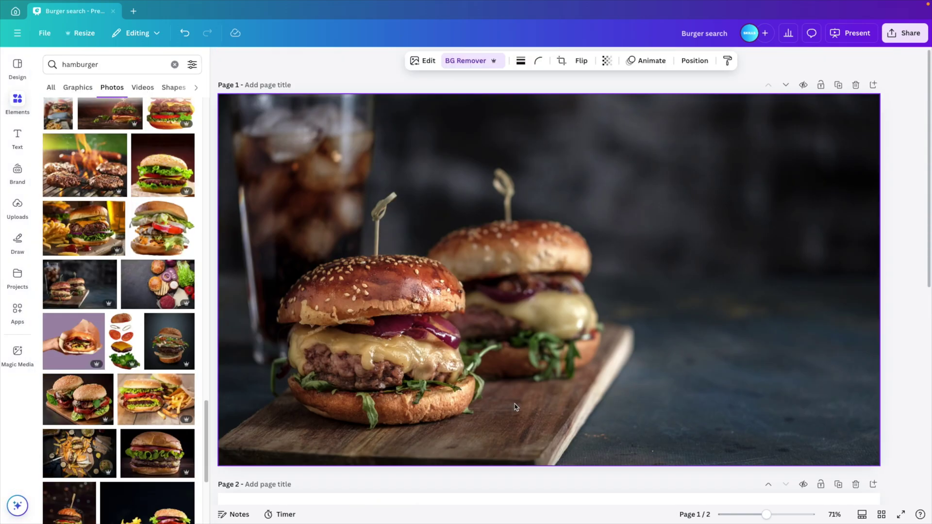
Search Elements graphics for 'google search bar'
{"action": "left_click", "coordinate": [544, 254]}
{"action": "left_click", "coordinate": [155, 64]}
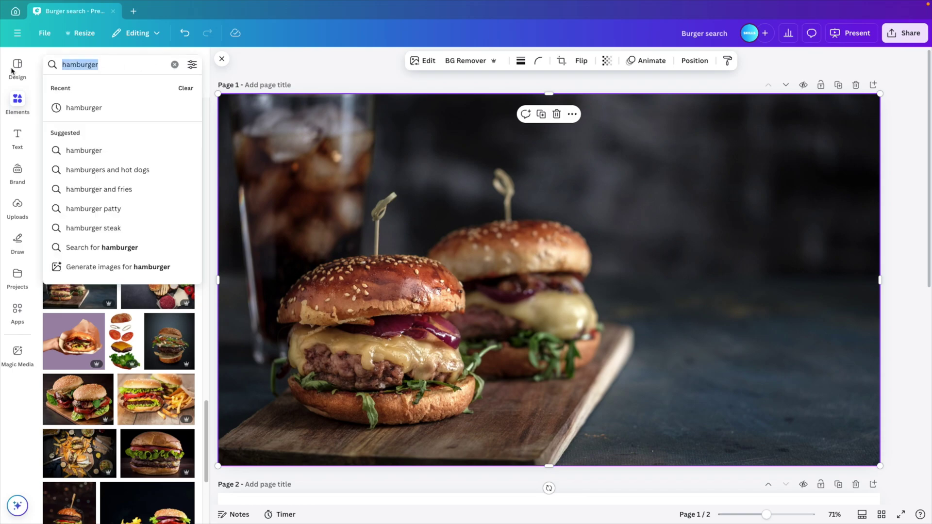
{"action": "type", "text": "search"}
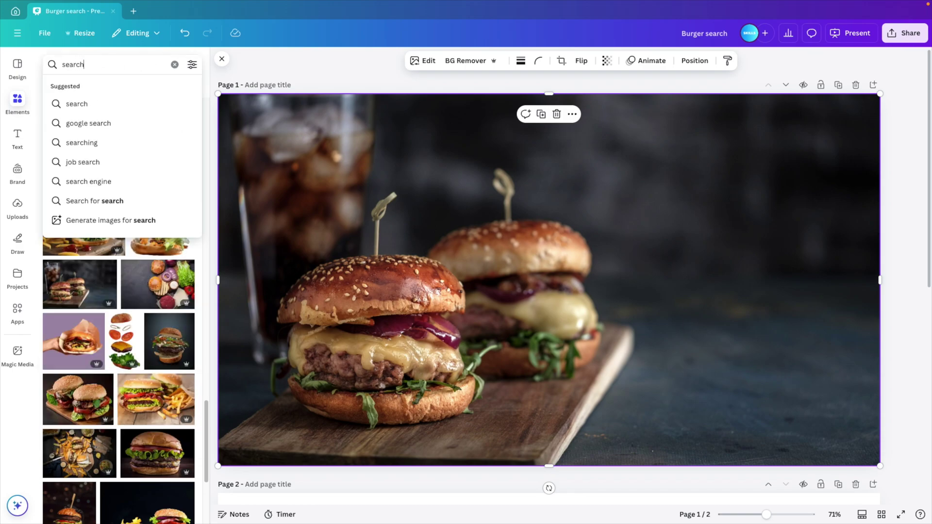
{"action": "type", "text": " bar"}
{"action": "key", "text": "Return"}
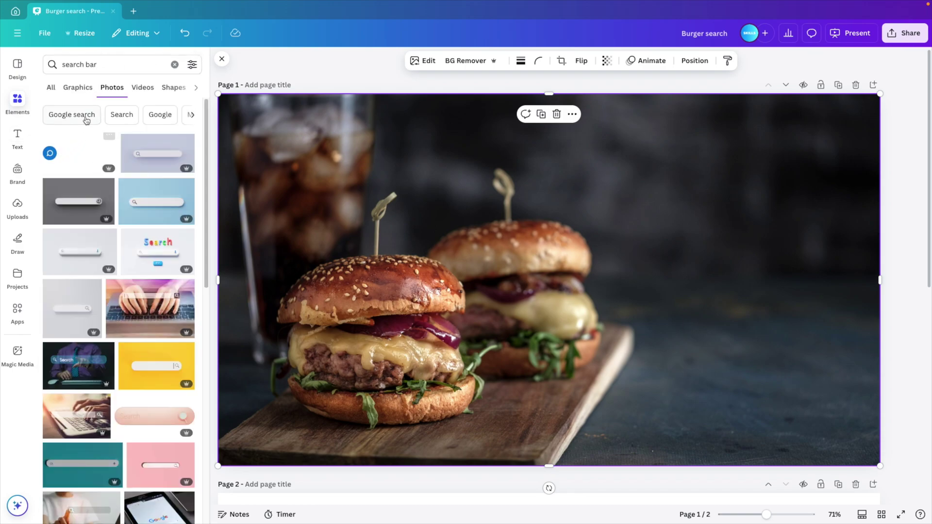
{"action": "left_click", "coordinate": [78, 87]}
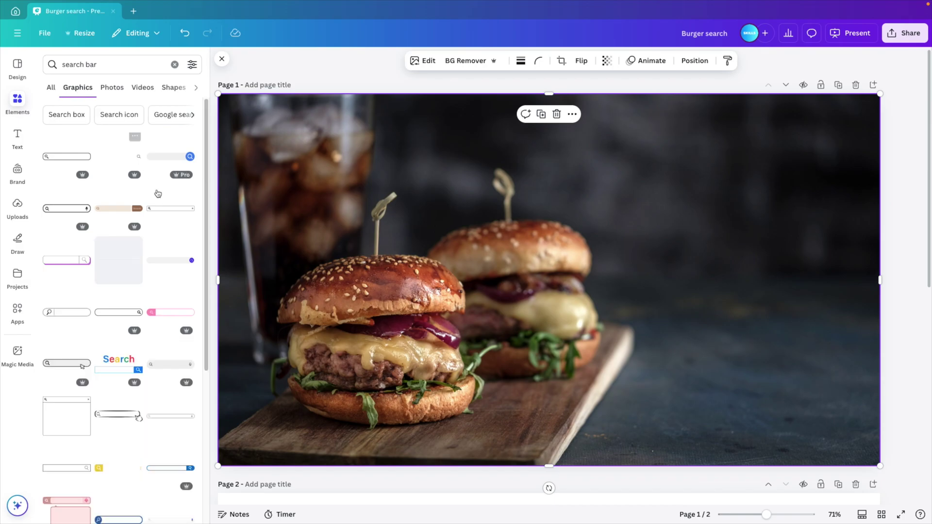
{"action": "scroll", "coordinate": [83, 125], "scroll_direction": "down", "scroll_amount": 1}
{"action": "left_click", "coordinate": [62, 65]}
{"action": "type", "text": "gooo"}
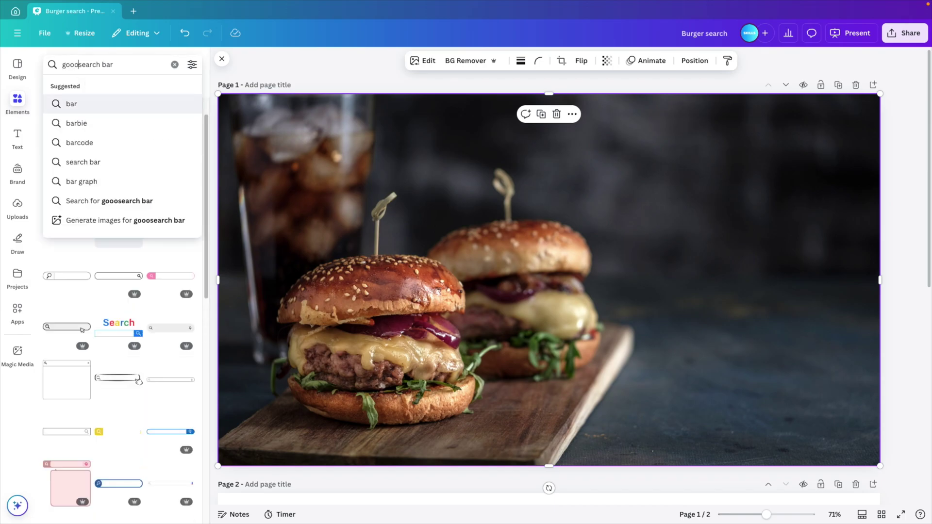
{"action": "key", "text": "BackSpace"}
{"action": "type", "text": "gle"}
{"action": "key", "text": "Return"}
Add the rounded search-bar graphic, enlarge it, and move it up-right above the burgers
{"action": "left_click", "coordinate": [63, 219]}
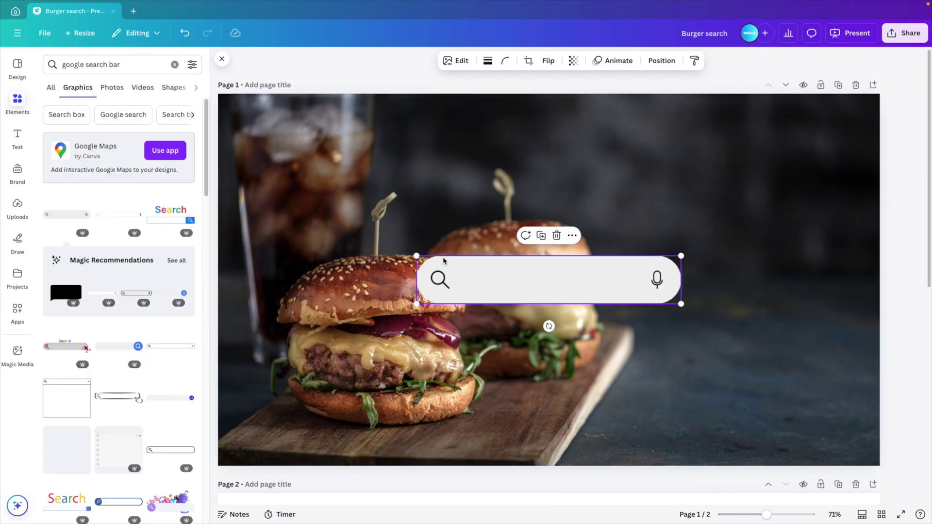
{"action": "left_click_drag", "start_coordinate": [506, 285], "coordinate": [500, 245]}
{"action": "left_click_drag", "start_coordinate": [675, 212], "coordinate": [745, 200]}
{"action": "mouse_move", "coordinate": [632, 223]}
{"action": "left_mouse_down"}
{"action": "mouse_move", "coordinate": [651, 210]}
{"action": "mouse_move", "coordinate": [638, 226]}
{"action": "left_mouse_up"}
{"action": "left_click", "coordinate": [904, 250]}
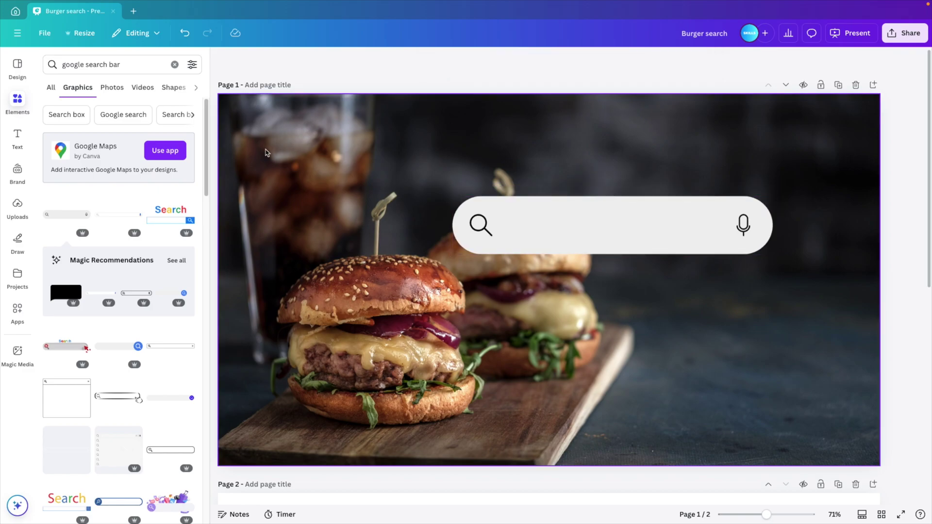
Add a subtitle text box reading 'Best burger in town' and move it into the search bar
{"action": "left_click", "coordinate": [18, 138]}
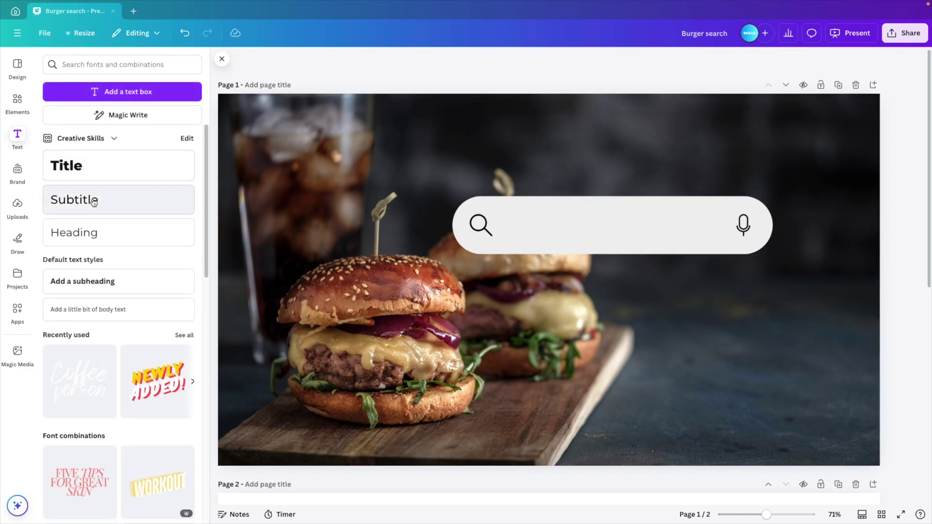
{"action": "left_click", "coordinate": [93, 200]}
{"action": "type", "text": "Best burger in town"}
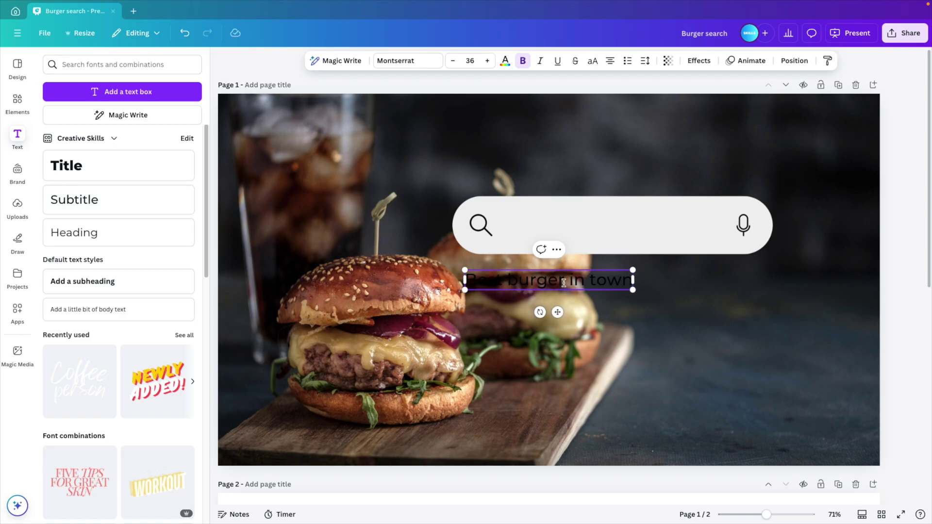
{"action": "left_click_drag", "start_coordinate": [553, 284], "coordinate": [597, 229]}
Set the text to Montserrat Light, enlarge it to 43.4, and centre it in the bar
{"action": "left_click", "coordinate": [417, 60]}
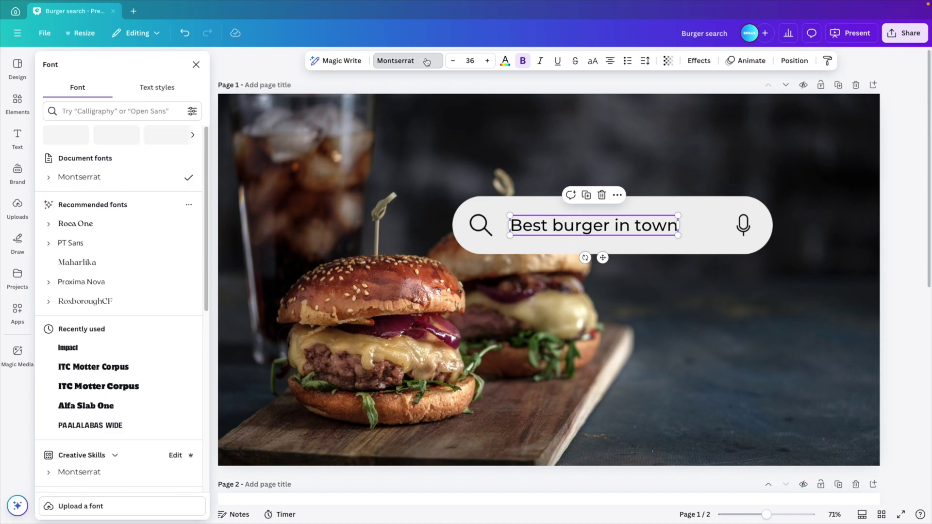
{"action": "left_click", "coordinate": [50, 178]}
{"action": "left_click", "coordinate": [88, 240]}
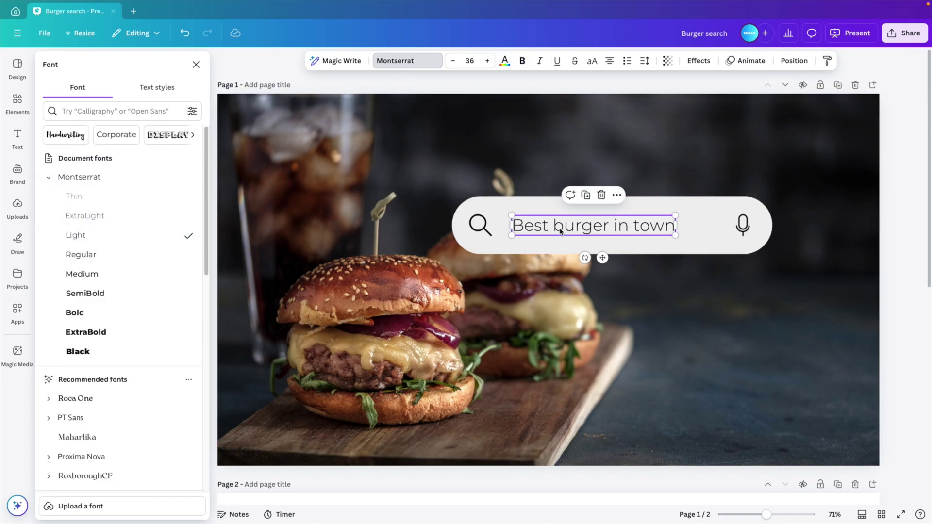
{"action": "left_click_drag", "start_coordinate": [559, 230], "coordinate": [564, 229]}
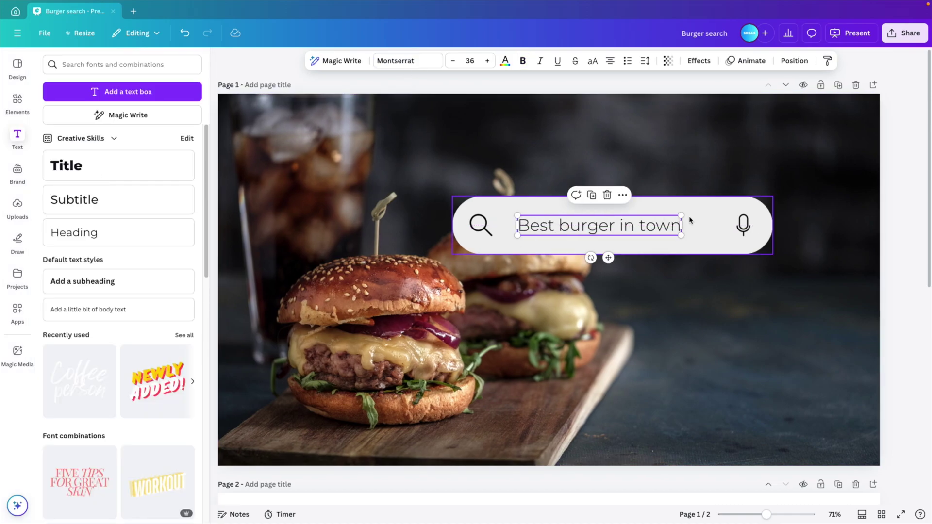
{"action": "left_click_drag", "start_coordinate": [679, 215], "coordinate": [714, 208]}
{"action": "left_click_drag", "start_coordinate": [631, 224], "coordinate": [627, 226]}
{"action": "left_click", "coordinate": [733, 247]}
Add a rounded square from a 'shape' search and widen it under the search bar
{"action": "left_click", "coordinate": [897, 293]}
{"action": "left_click", "coordinate": [18, 102]}
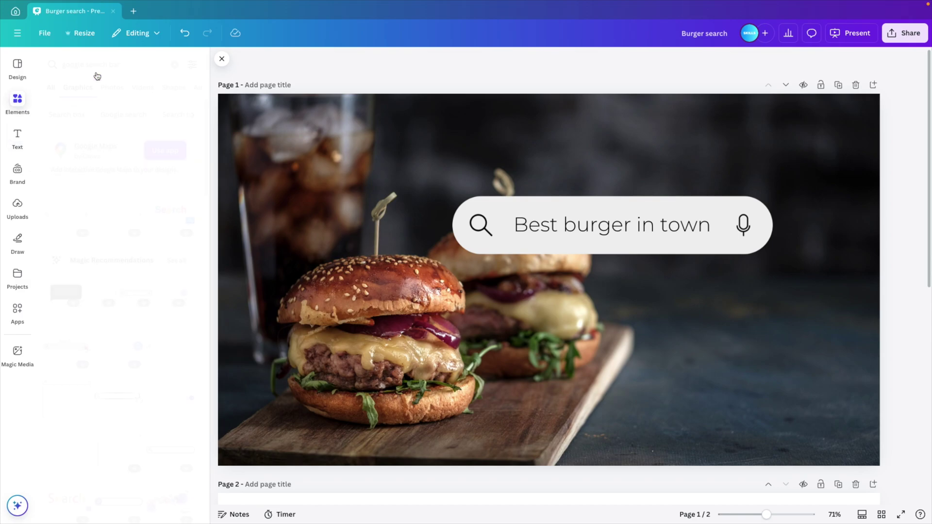
{"action": "triple_click", "coordinate": [94, 65]}
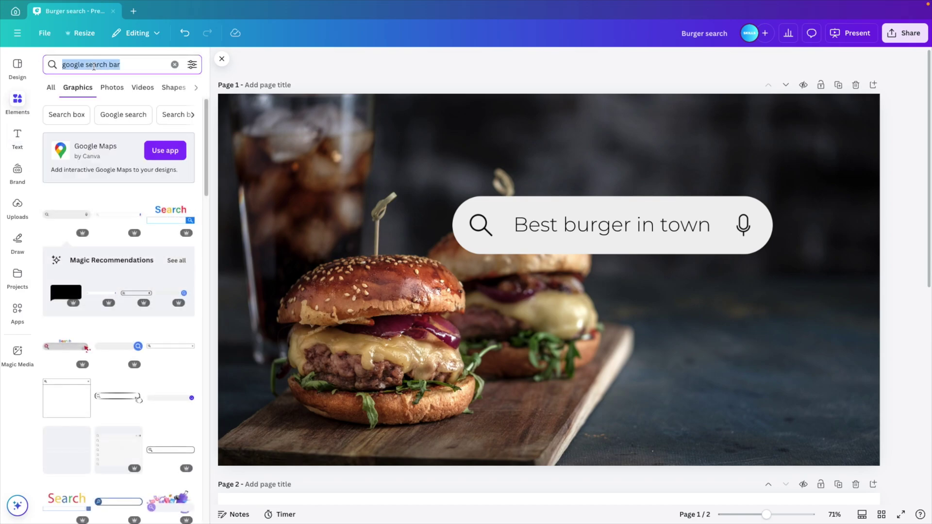
{"action": "type", "text": "shape"}
{"action": "key", "text": "Return"}
{"action": "left_click", "coordinate": [173, 88]}
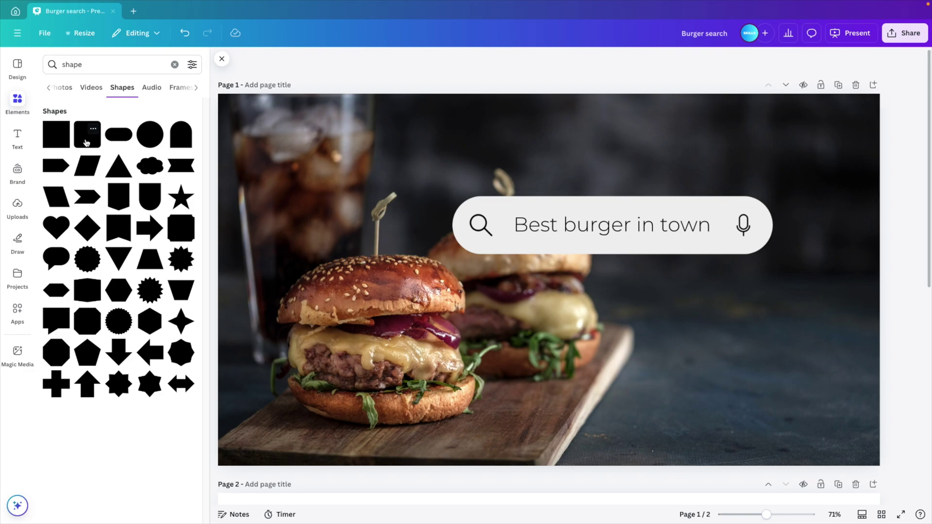
{"action": "left_click", "coordinate": [87, 142]}
{"action": "left_click_drag", "start_coordinate": [605, 279], "coordinate": [751, 277]}
{"action": "left_click_drag", "start_coordinate": [493, 280], "coordinate": [477, 279]}
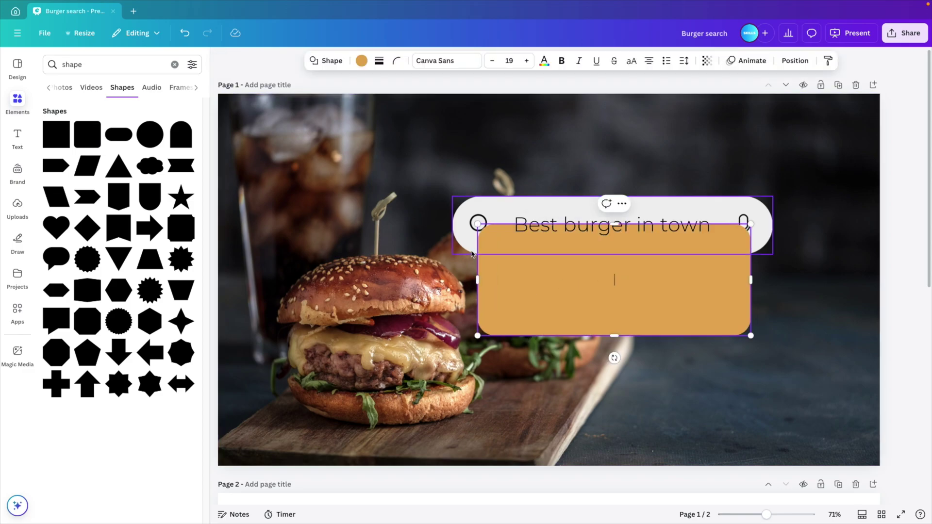
{"action": "left_click_drag", "start_coordinate": [751, 280], "coordinate": [749, 280]}
Fill the rounded rectangle with light grey #DDDDDD
{"action": "left_click", "coordinate": [361, 61]}
{"action": "left_click", "coordinate": [160, 140]}
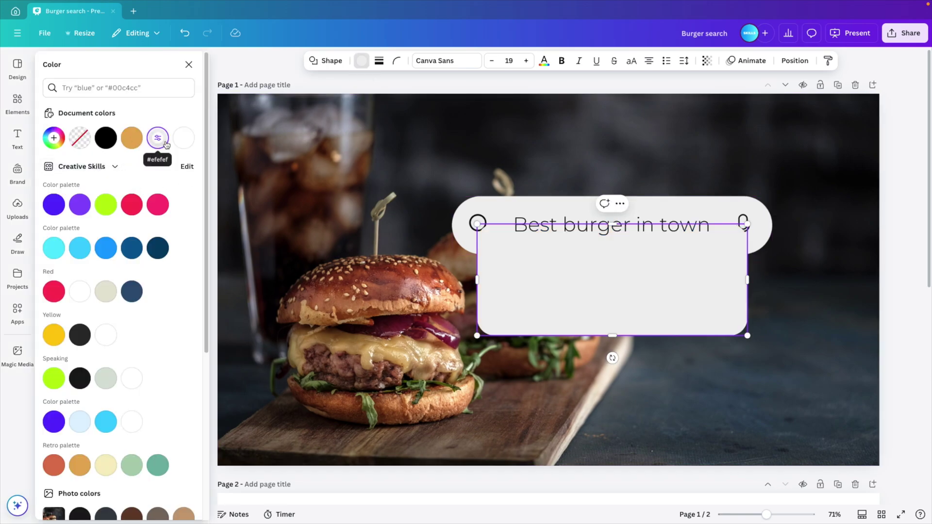
{"action": "left_click", "coordinate": [158, 141]}
{"action": "left_click", "coordinate": [53, 191]}
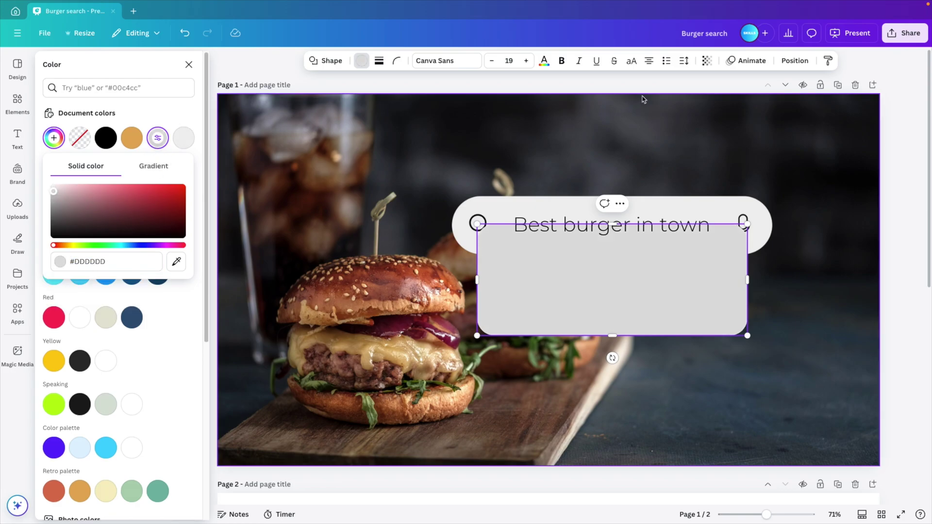
Move the grey rectangle behind the search bar in the layer list
{"action": "left_click", "coordinate": [795, 61]}
{"action": "left_click", "coordinate": [163, 88]}
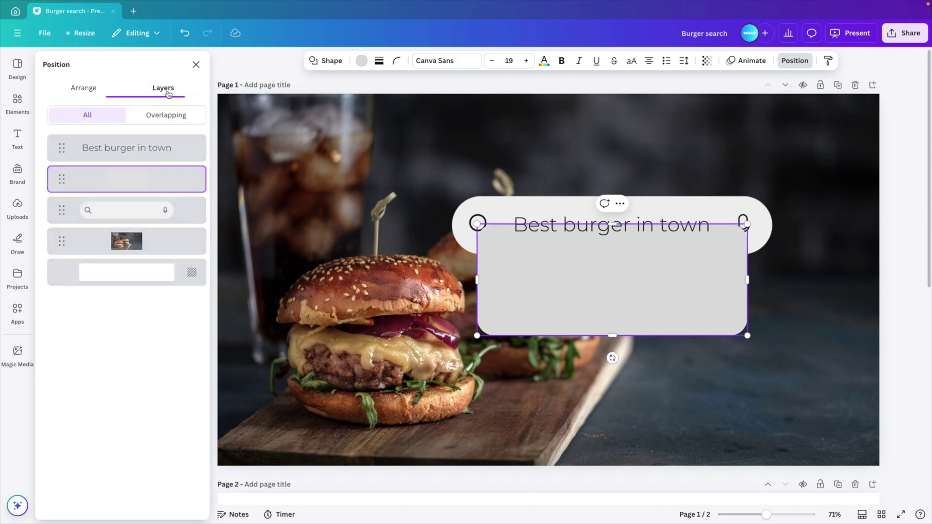
{"action": "left_click_drag", "start_coordinate": [121, 179], "coordinate": [124, 219]}
Copy the search text into the grey box and change it to 'Your company name'
{"action": "left_click", "coordinate": [626, 235]}
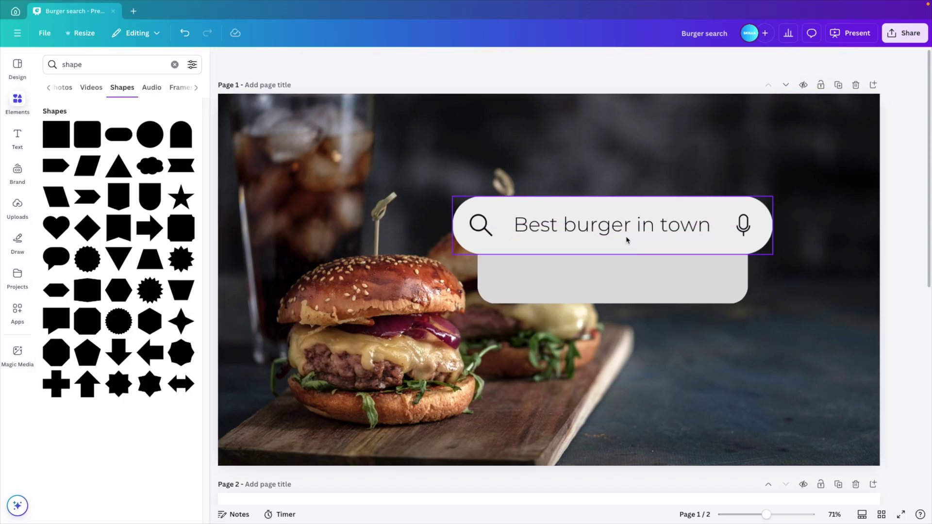
{"action": "left_click_drag", "start_coordinate": [626, 235], "coordinate": [629, 283]}
{"action": "double_click", "coordinate": [630, 277]}
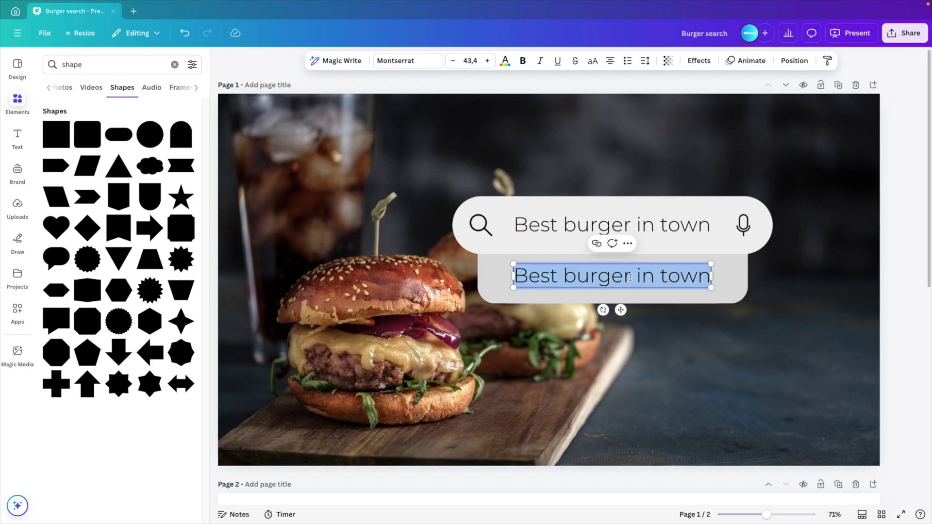
{"action": "key", "text": "BackSpace"}
{"action": "type", "text": "Your comp"}
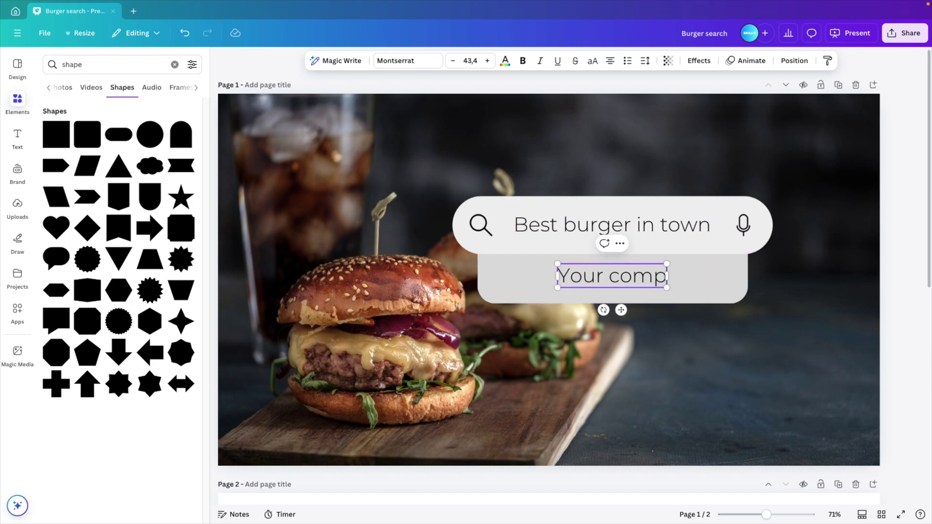
{"action": "type", "text": "any name"}
{"action": "left_click", "coordinate": [799, 295]}
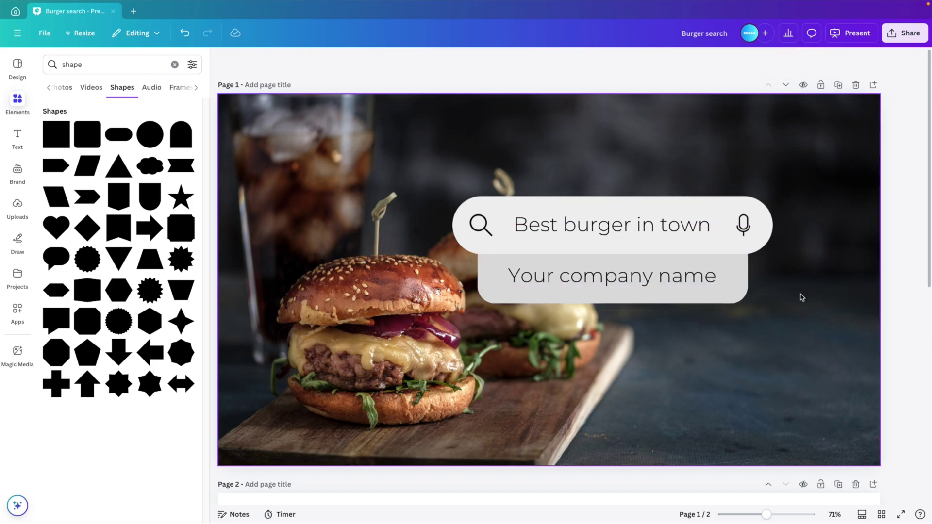
Give the dropdown box a lighter grey fill
{"action": "left_click", "coordinate": [739, 264]}
{"action": "left_click", "coordinate": [362, 61]}
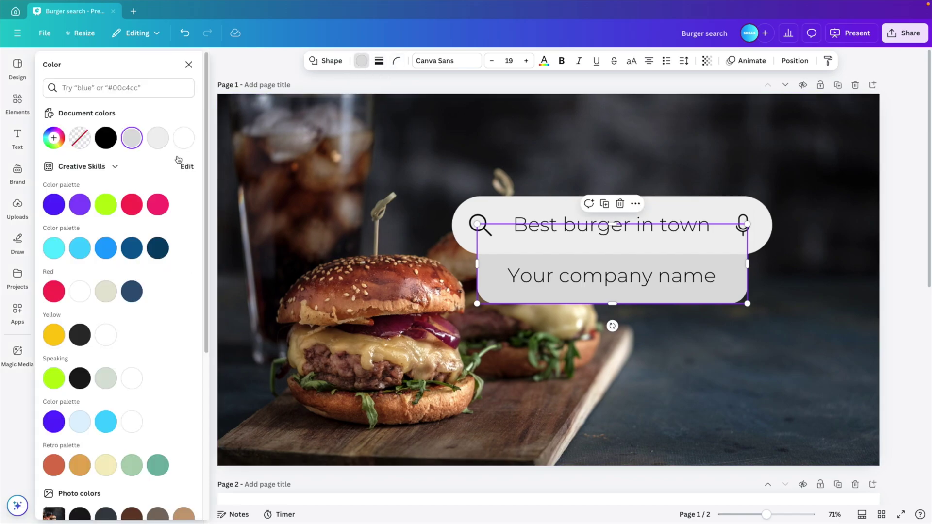
{"action": "left_click", "coordinate": [183, 137]}
{"action": "left_click", "coordinate": [189, 64]}
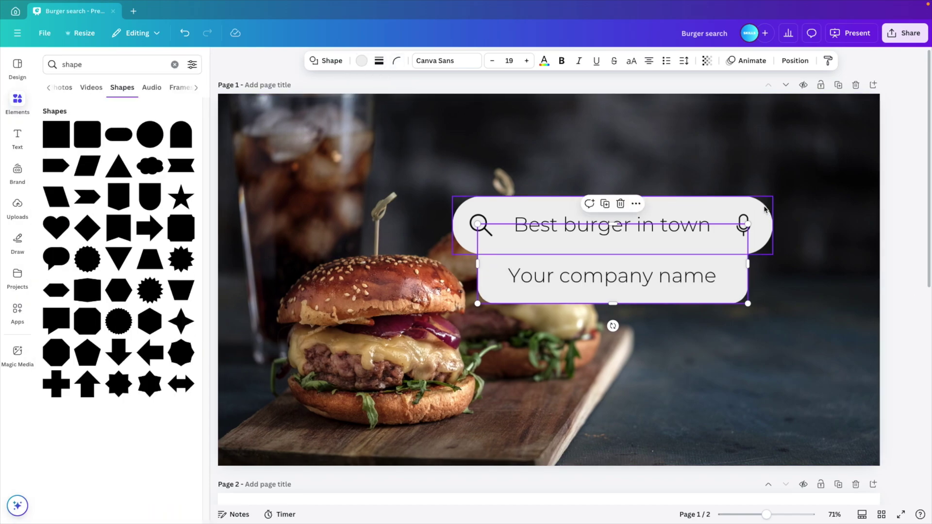
{"action": "left_click", "coordinate": [765, 209]}
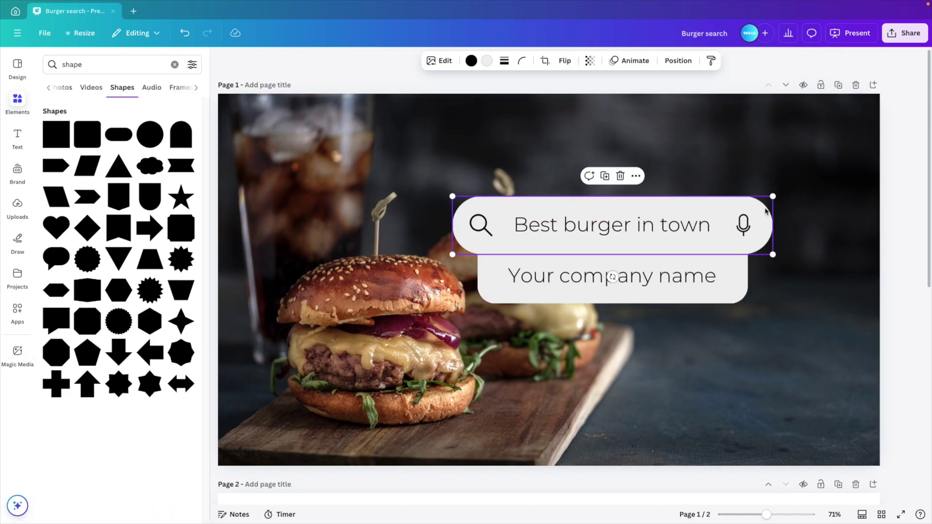
Search Elements for 'shadow', try a shadow photo under the search bar, then delete it
{"action": "left_click", "coordinate": [904, 262]}
{"action": "double_click", "coordinate": [118, 66]}
{"action": "key", "text": "BackSpace"}
{"action": "type", "text": "shadow"}
{"action": "key", "text": "Return"}
{"action": "left_click", "coordinate": [83, 132]}
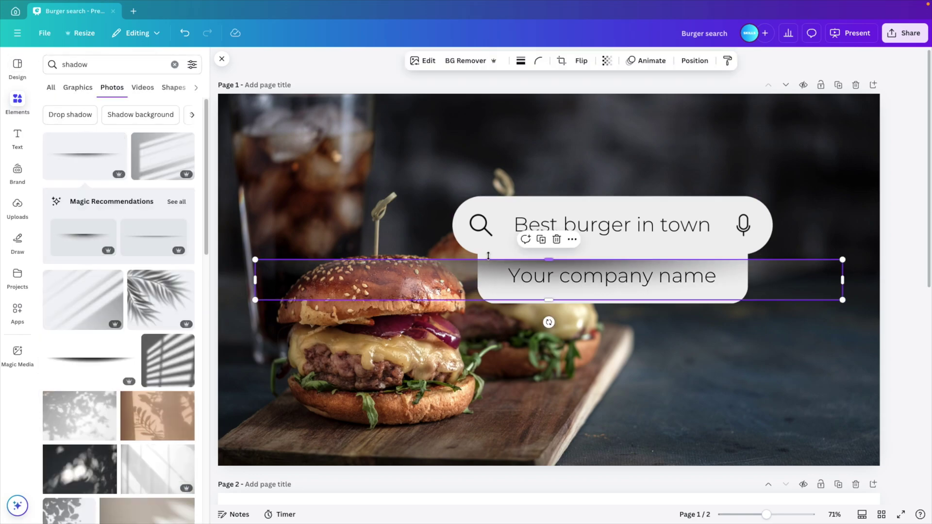
{"action": "left_click_drag", "start_coordinate": [844, 301], "coordinate": [438, 273]}
{"action": "left_click_drag", "start_coordinate": [276, 267], "coordinate": [500, 272]}
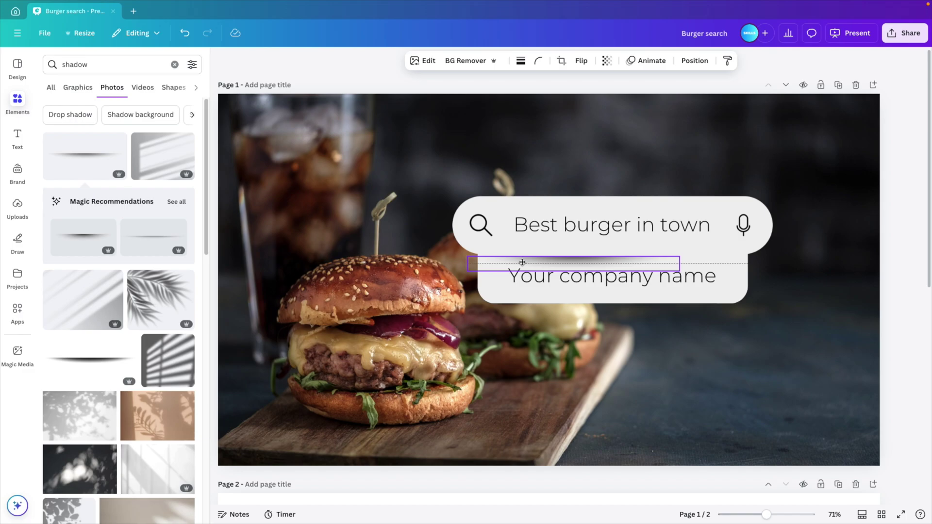
{"action": "left_click_drag", "start_coordinate": [662, 279], "coordinate": [691, 271]}
{"action": "key", "text": "Escape"}
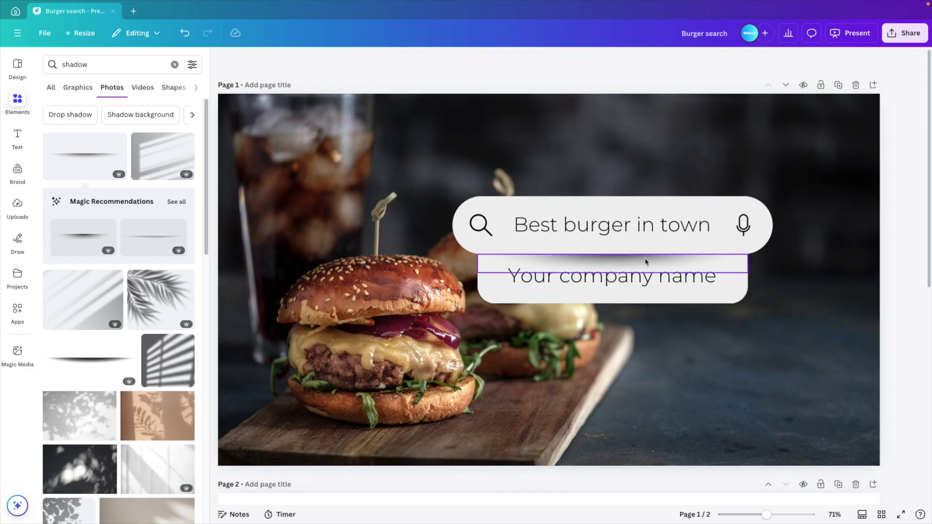
{"action": "left_click", "coordinate": [645, 262]}
{"action": "key", "text": "Delete"}
Add a soft shadow graphic, resize it and place it just under the search bar
{"action": "left_click", "coordinate": [77, 87]}
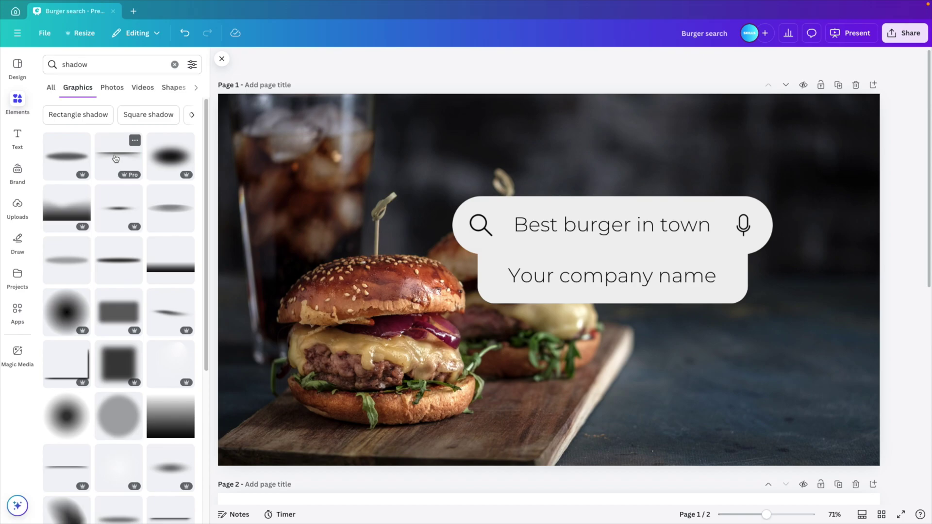
{"action": "left_click", "coordinate": [115, 159]}
{"action": "left_click_drag", "start_coordinate": [842, 327], "coordinate": [659, 297]}
{"action": "left_click_drag", "start_coordinate": [473, 271], "coordinate": [506, 267]}
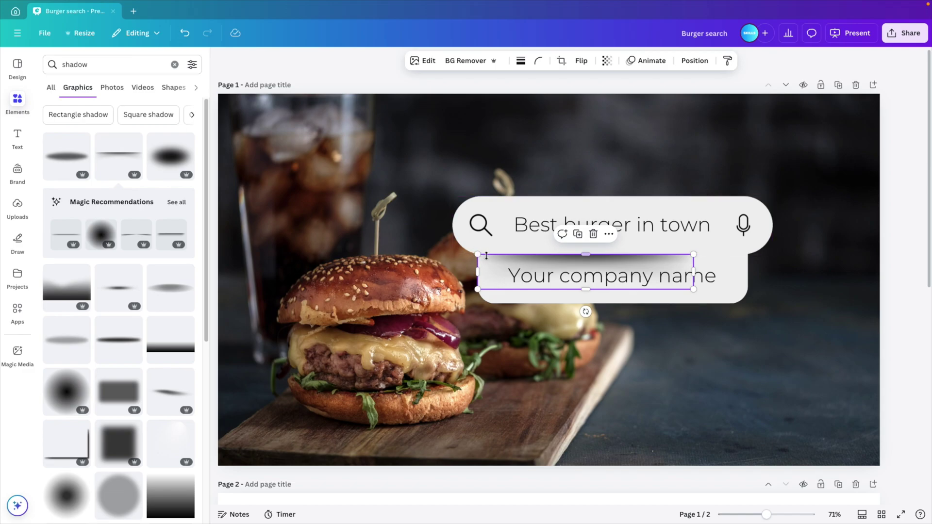
{"action": "left_click_drag", "start_coordinate": [694, 272], "coordinate": [745, 272]}
{"action": "left_click", "coordinate": [651, 276]}
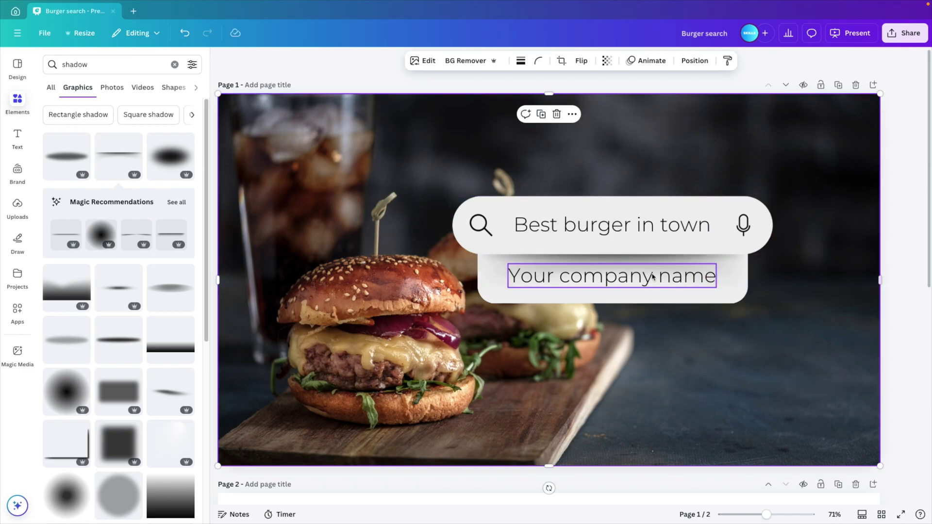
Layer the shadow behind the search bar and nudge it up toward the bar
{"action": "left_click", "coordinate": [618, 260]}
{"action": "left_click", "coordinate": [694, 61]}
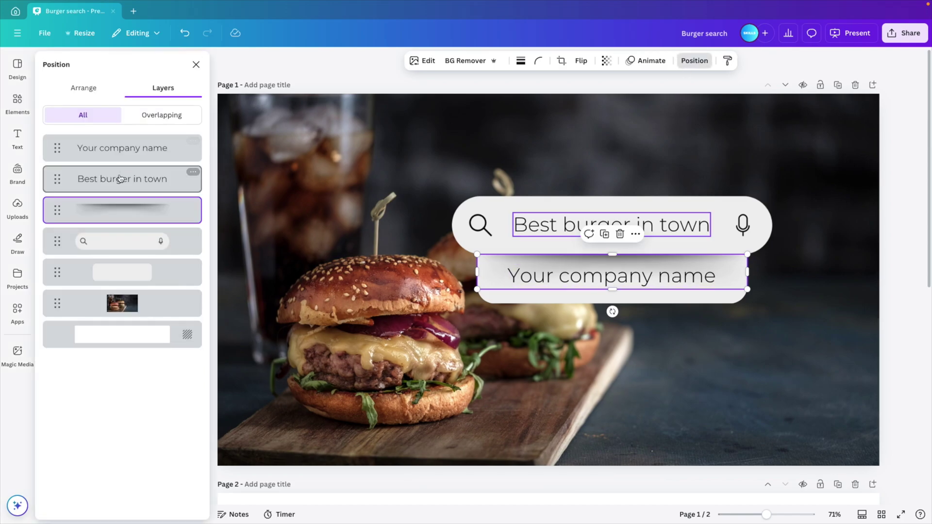
{"action": "left_click_drag", "start_coordinate": [116, 211], "coordinate": [119, 241]}
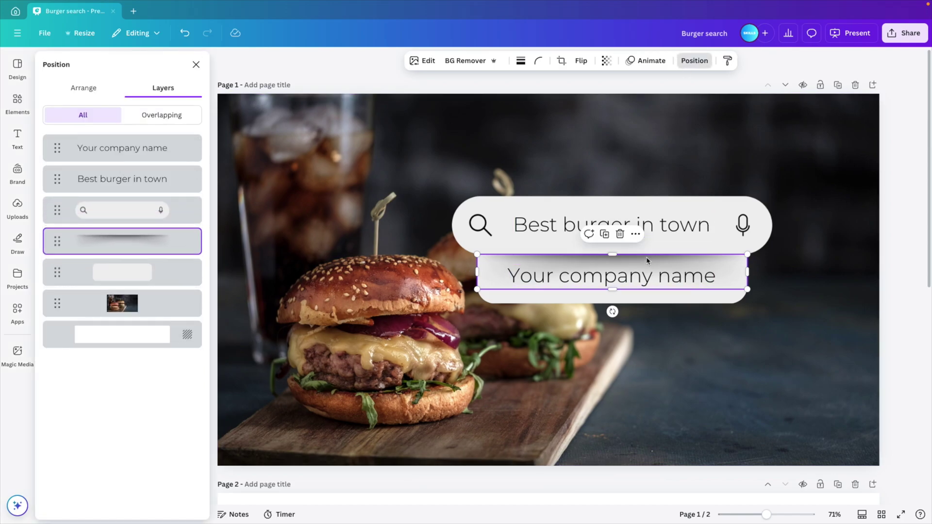
{"action": "left_click_drag", "start_coordinate": [647, 260], "coordinate": [648, 254]}
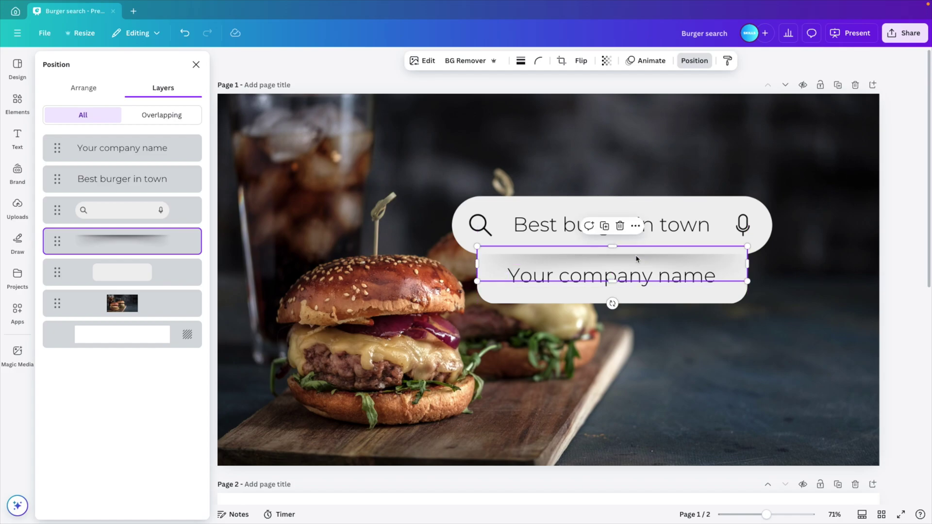
Lower the shadow's transparency to 49
{"action": "left_click", "coordinate": [606, 62]}
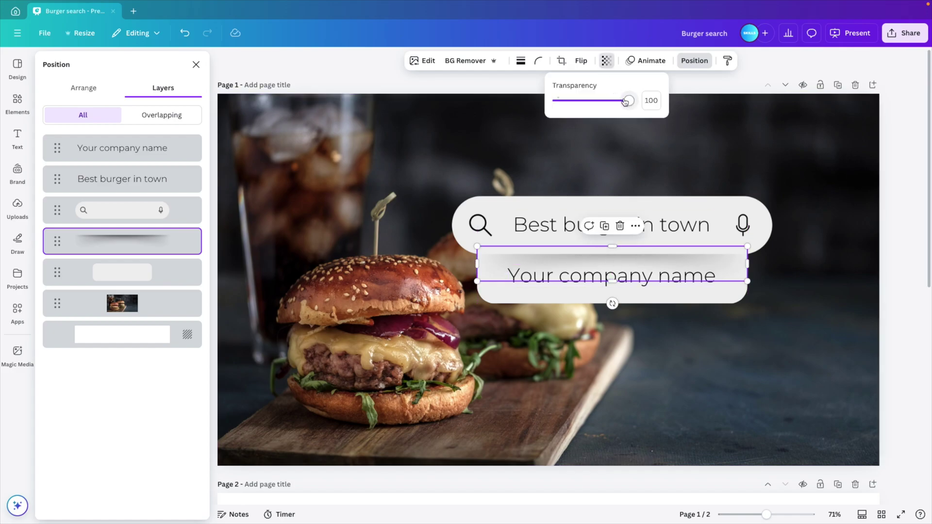
{"action": "left_click_drag", "start_coordinate": [625, 101], "coordinate": [606, 100]}
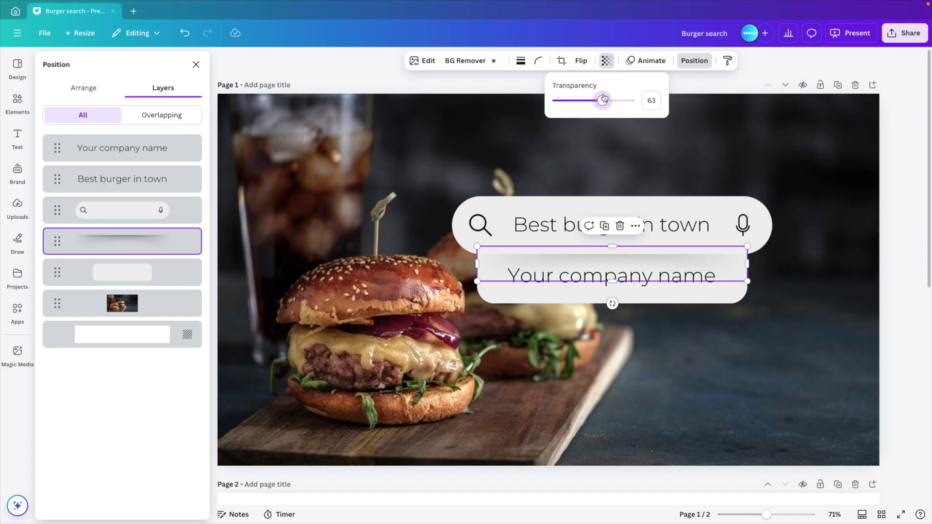
{"action": "left_click", "coordinate": [651, 263]}
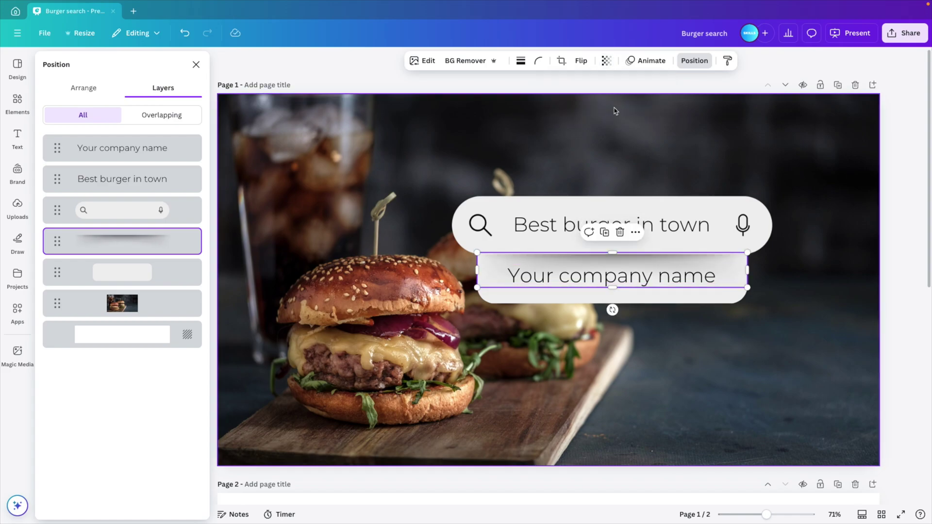
{"action": "left_click", "coordinate": [607, 60]}
{"action": "left_click", "coordinate": [602, 100]}
{"action": "left_click_drag", "start_coordinate": [602, 100], "coordinate": [589, 100]}
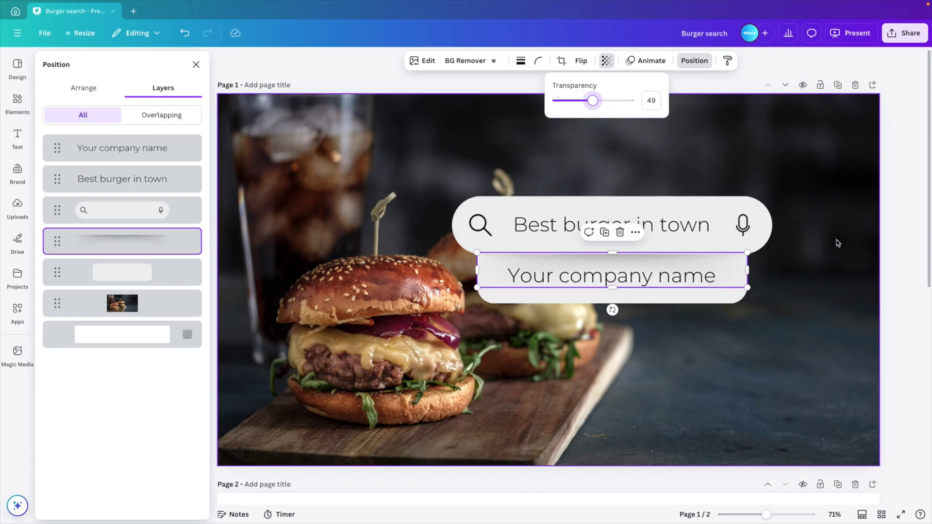
{"action": "left_click", "coordinate": [900, 269]}
{"action": "left_click", "coordinate": [900, 271]}
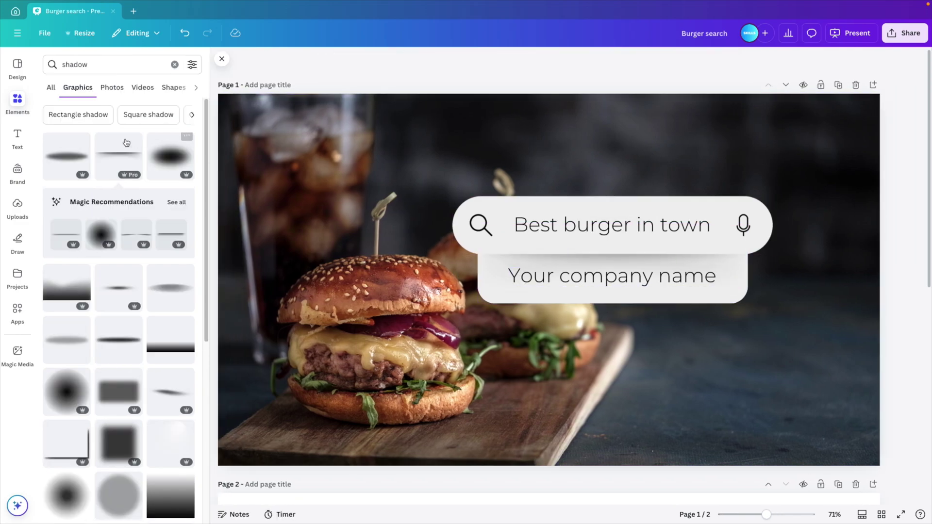
Add a rounded square from a 'sha' search and stretch it over the company-name bar
{"action": "left_click", "coordinate": [99, 61]}
{"action": "type", "text": "sha"}
{"action": "left_click", "coordinate": [85, 127]}
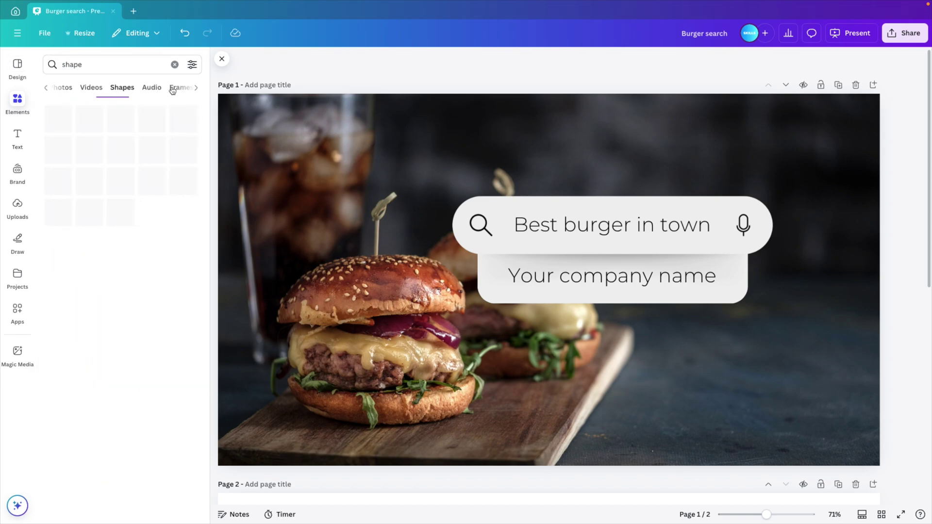
{"action": "left_click", "coordinate": [89, 140]}
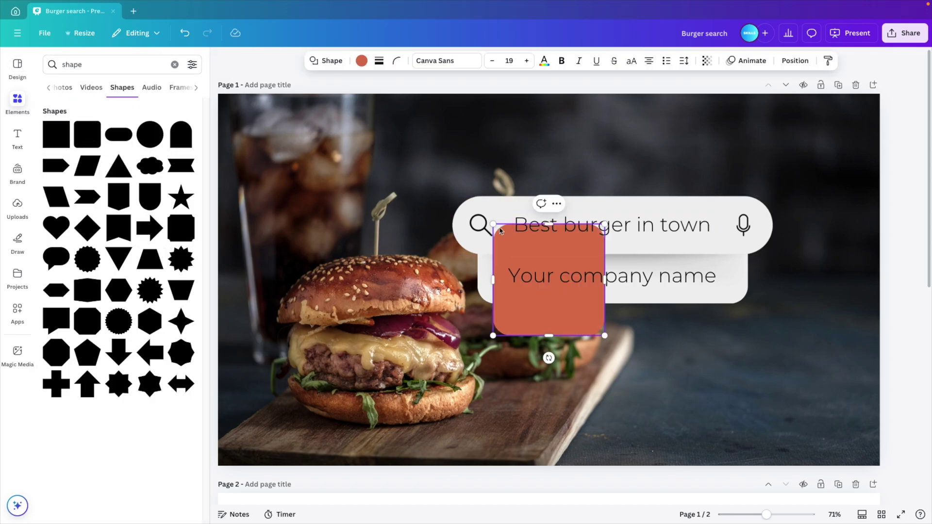
{"action": "left_click_drag", "start_coordinate": [495, 226], "coordinate": [489, 262]}
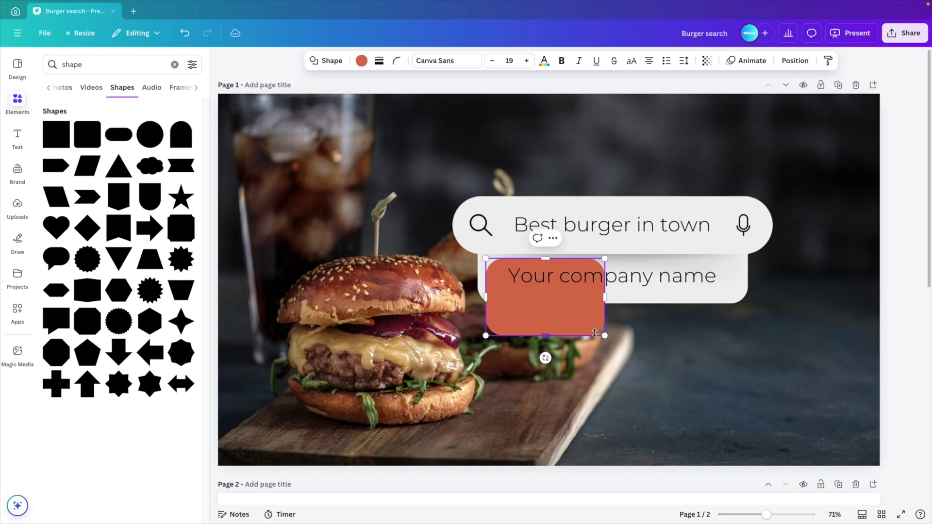
{"action": "left_click_drag", "start_coordinate": [605, 333], "coordinate": [738, 298]}
Set the new box's fill to grey #DBDADA
{"action": "left_click", "coordinate": [361, 62]}
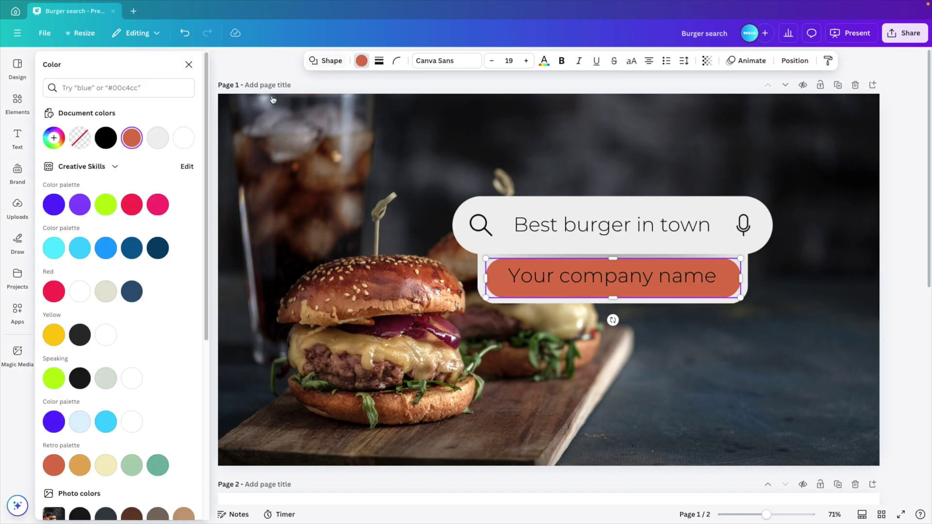
{"action": "left_click", "coordinate": [160, 140]}
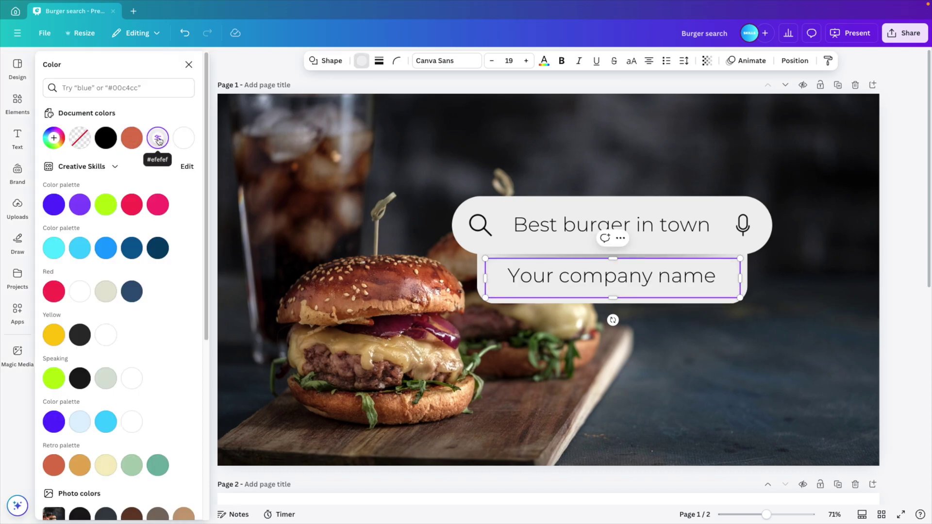
{"action": "left_click", "coordinate": [159, 141]}
{"action": "left_click", "coordinate": [54, 191]}
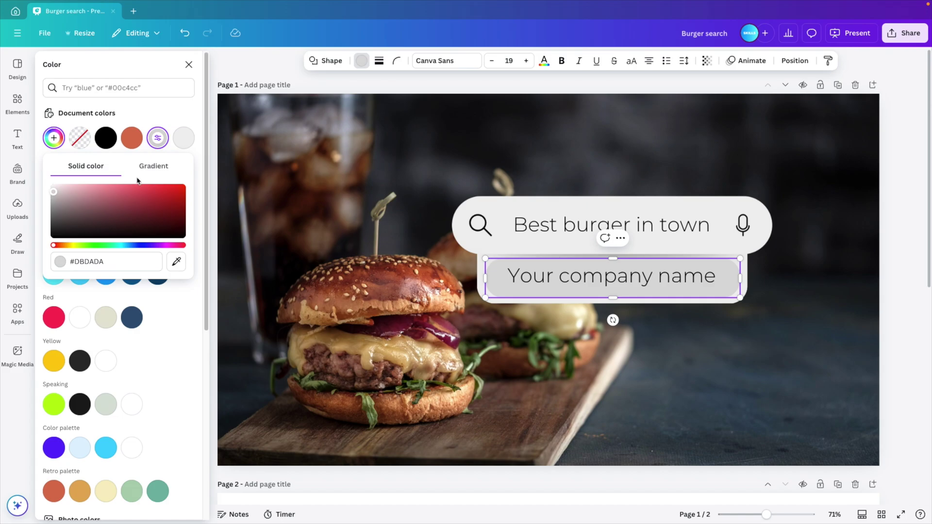
Send the grey box beneath the search bar layers and lower its top edge
{"action": "left_click", "coordinate": [795, 60]}
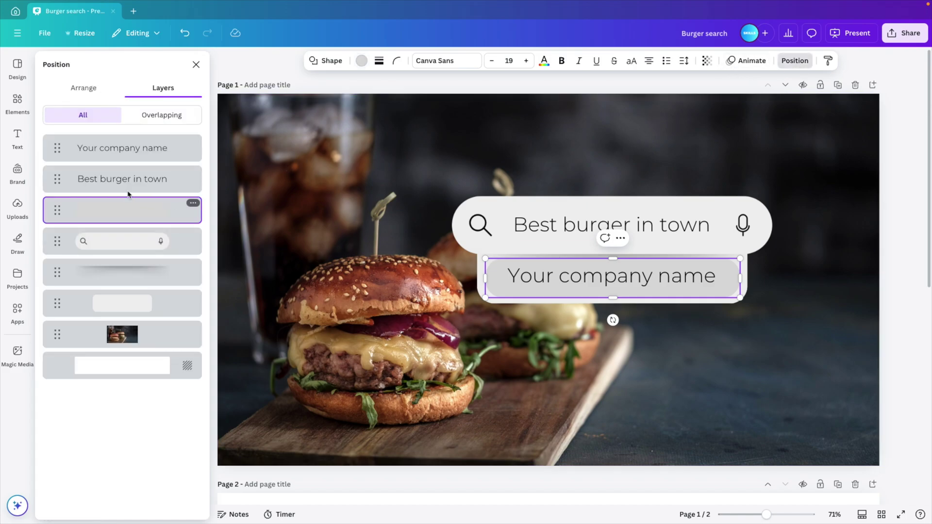
{"action": "left_click_drag", "start_coordinate": [121, 212], "coordinate": [119, 290]}
{"action": "left_click", "coordinate": [729, 292]}
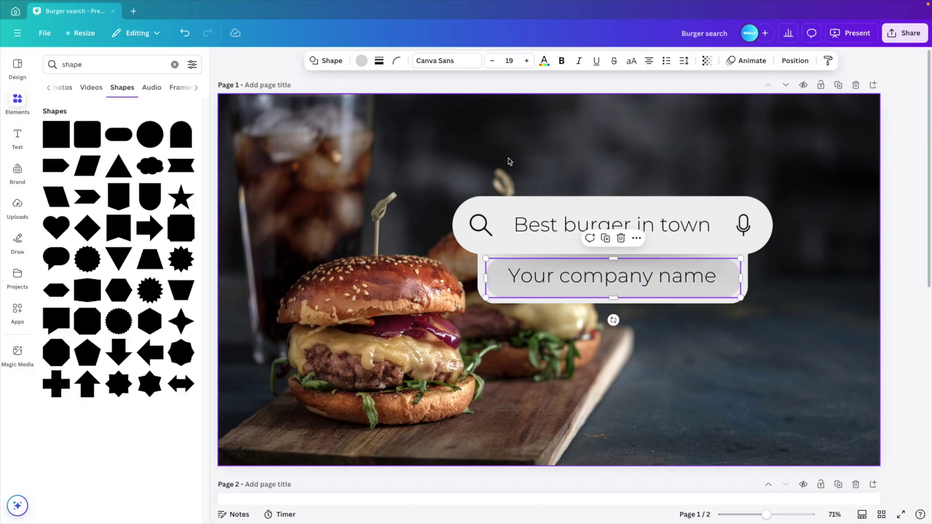
{"action": "left_click", "coordinate": [399, 61]}
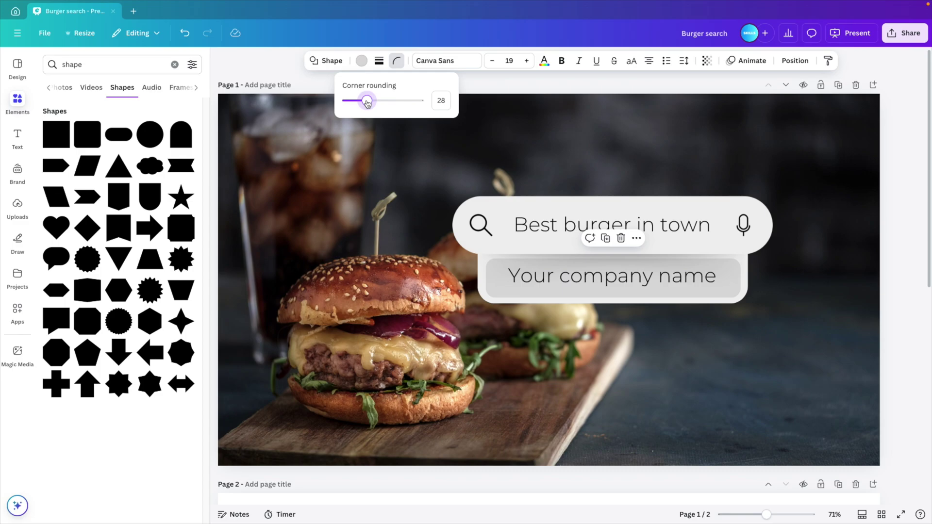
{"action": "key", "text": "ctrl+z"}
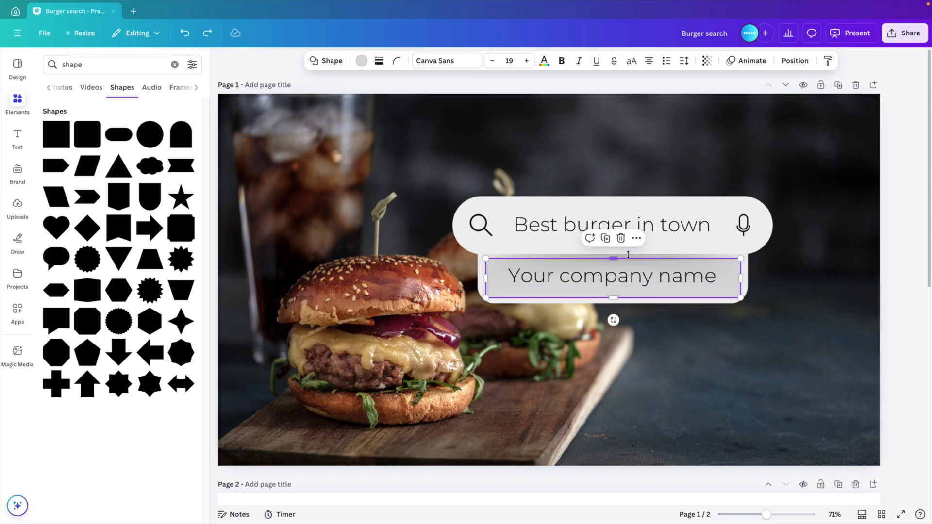
{"action": "left_click_drag", "start_coordinate": [615, 261], "coordinate": [616, 261]}
Move the 'Your company name' text layer below the shadow in the layer list
{"action": "left_click", "coordinate": [722, 264], "text": "shift"}
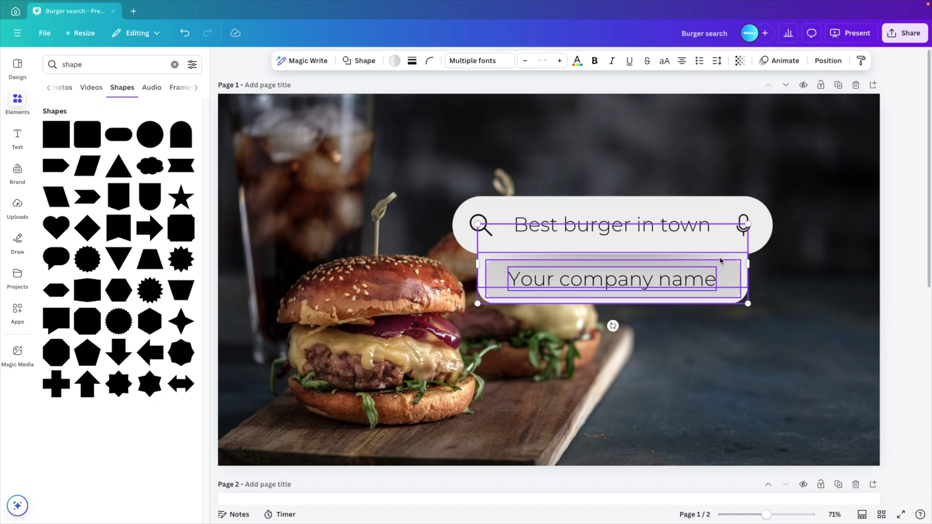
{"action": "left_click", "coordinate": [828, 60]}
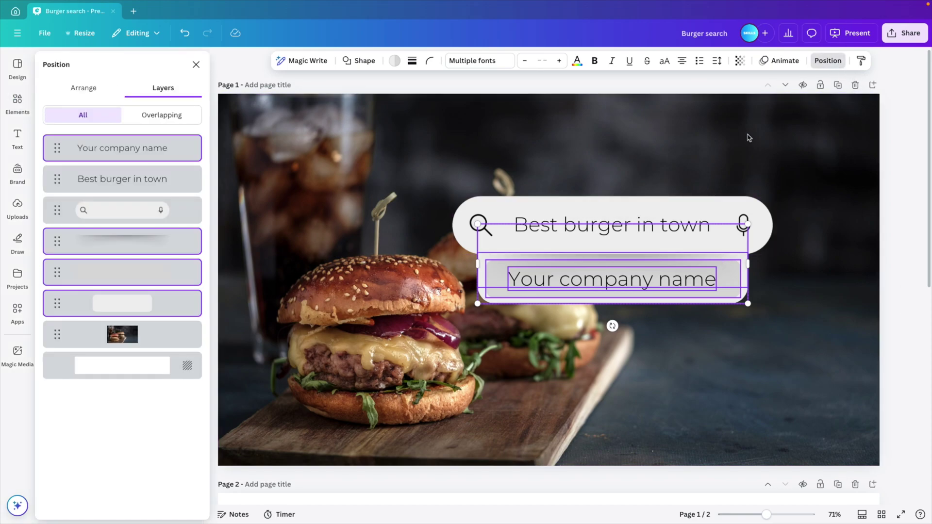
{"action": "left_click", "coordinate": [139, 152]}
{"action": "left_click_drag", "start_coordinate": [121, 153], "coordinate": [130, 241]}
Group the company-name layers, then group the search bar, shadow and headline
{"action": "left_click", "coordinate": [135, 305], "text": "shift"}
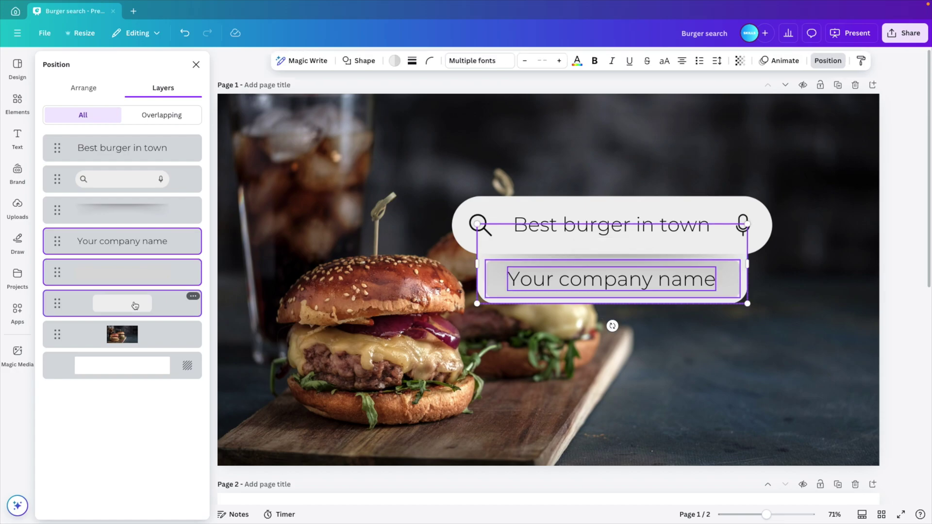
{"action": "key", "text": "ctrl+g"}
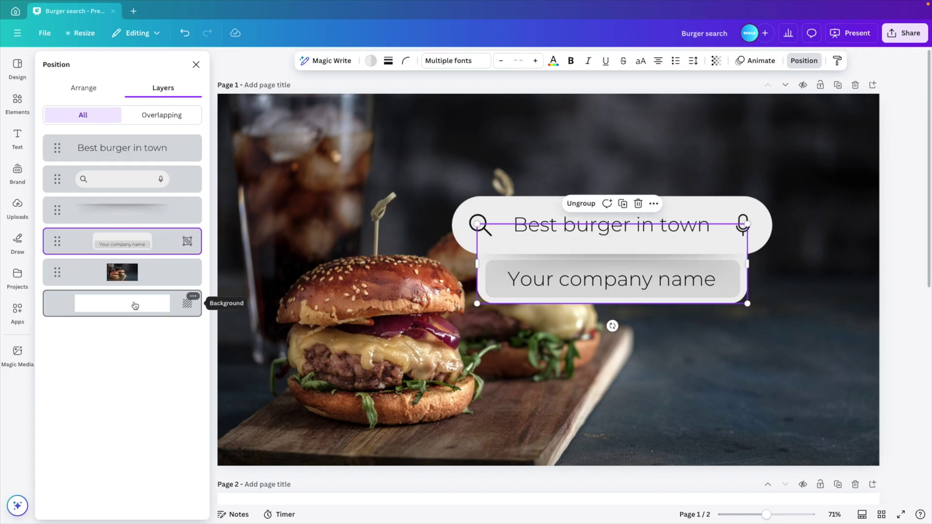
{"action": "left_click", "coordinate": [122, 210]}
{"action": "left_click", "coordinate": [136, 148], "text": "shift"}
{"action": "key", "text": "ctrl+g"}
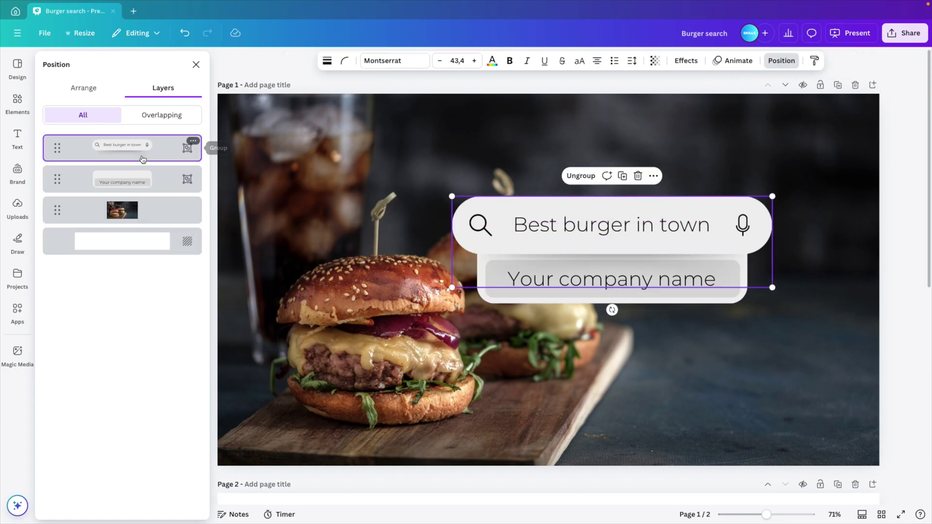
Ungroup the company-name group and trim the grey box down from its top edge
{"action": "left_click", "coordinate": [130, 180]}
{"action": "right_click", "coordinate": [132, 180]}
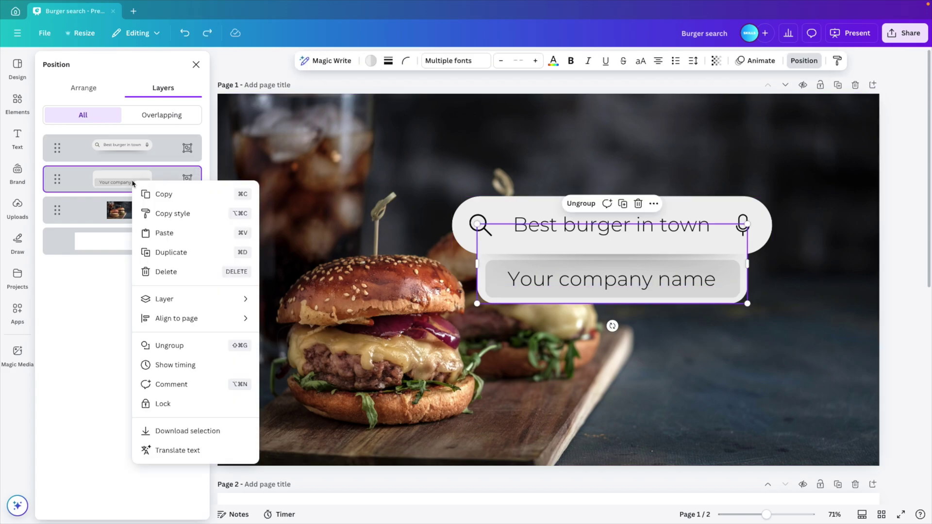
{"action": "left_click", "coordinate": [171, 346]}
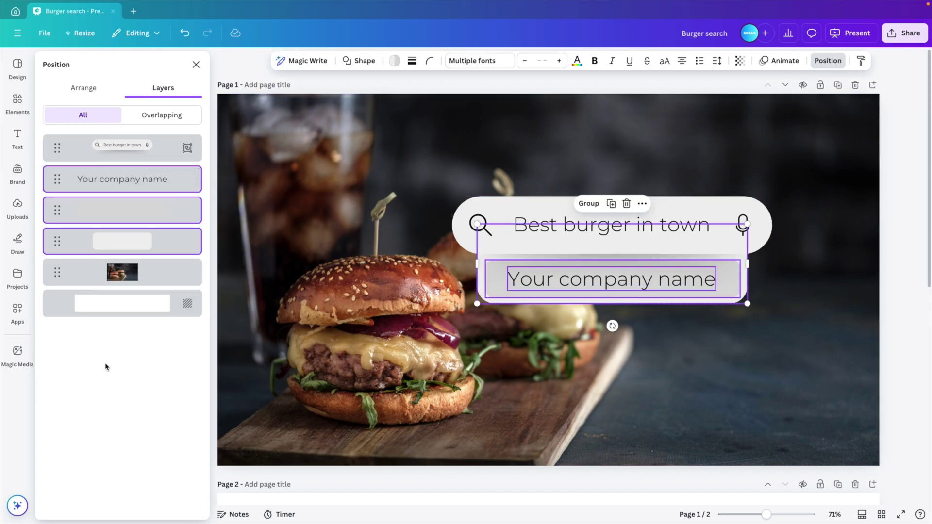
{"action": "left_click", "coordinate": [120, 242]}
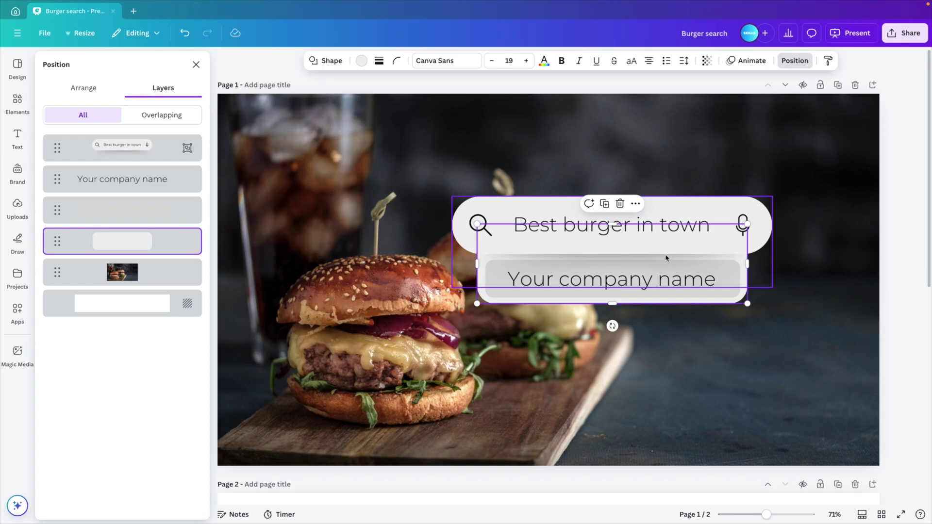
{"action": "left_click_drag", "start_coordinate": [615, 229], "coordinate": [613, 242]}
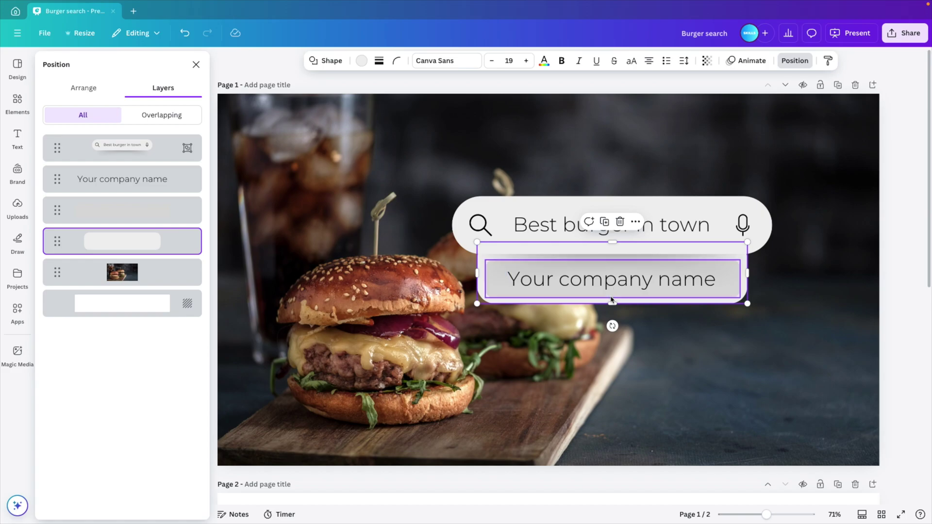
{"action": "left_click_drag", "start_coordinate": [615, 241], "coordinate": [613, 240]}
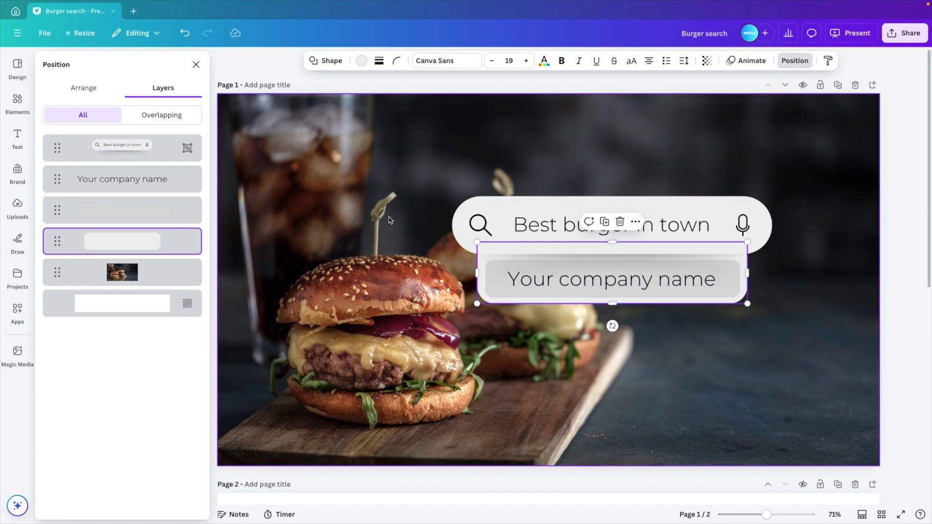
{"action": "left_click", "coordinate": [148, 185], "text": "shift"}
Search Graphics for 'cursor' and place the pixel hand, tilted about -45°, at the company-name bar's right end
{"action": "left_click", "coordinate": [18, 102]}
{"action": "left_click", "coordinate": [91, 63]}
{"action": "type", "text": "cursor"}
{"action": "key", "text": "Return"}
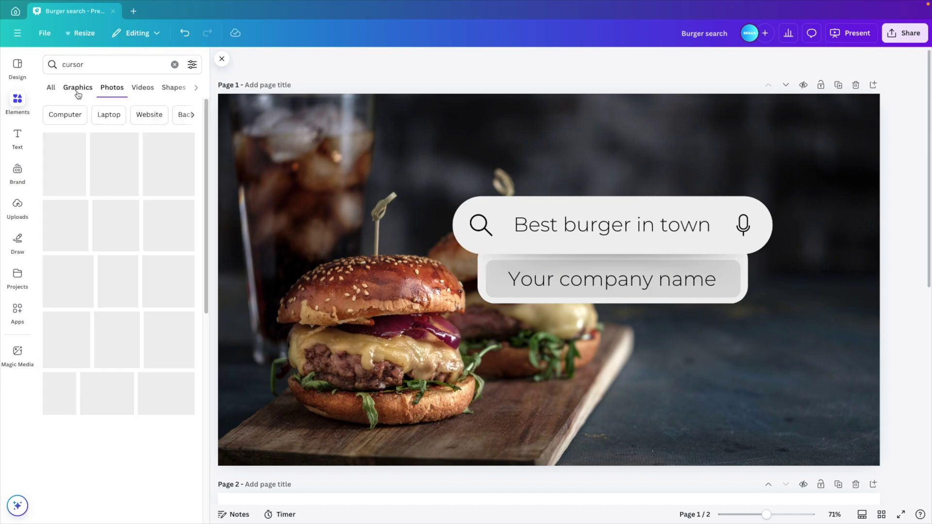
{"action": "left_click", "coordinate": [77, 88]}
{"action": "left_click", "coordinate": [119, 261]}
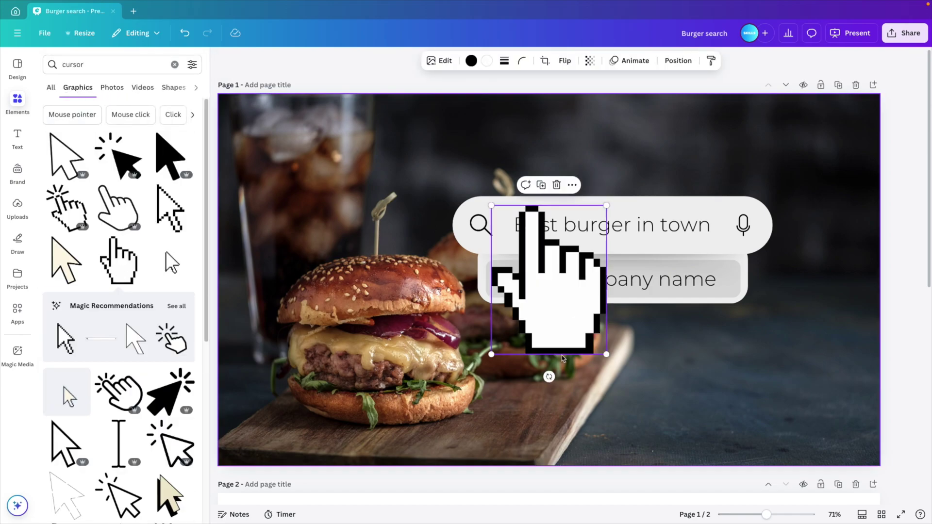
{"action": "left_click_drag", "start_coordinate": [549, 377], "coordinate": [804, 345]}
{"action": "left_click", "coordinate": [899, 356]}
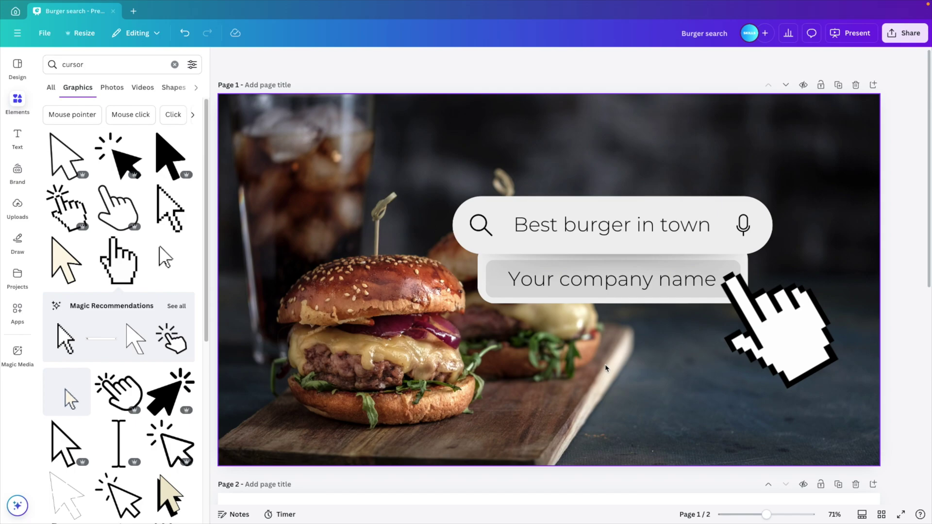
Paste page 2's background-removed burger onto page 1 and fit it over the front burger at 672 × 585
{"action": "scroll", "coordinate": [605, 368], "scroll_direction": "down", "scroll_amount": 5}
{"action": "scroll", "coordinate": [605, 368], "scroll_direction": "up", "scroll_amount": 4}
{"action": "scroll", "coordinate": [605, 368], "scroll_direction": "up", "scroll_amount": 5}
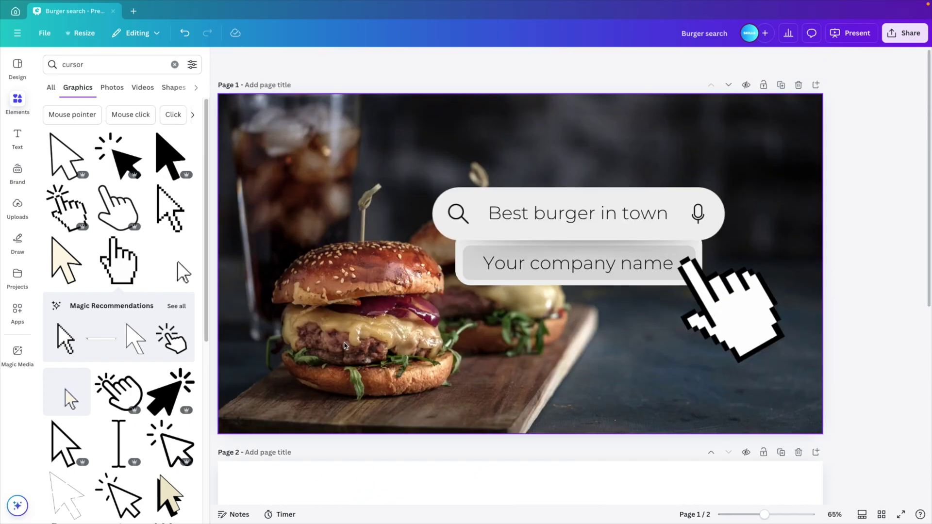
{"action": "scroll", "coordinate": [480, 155], "scroll_direction": "down", "scroll_amount": 1}
{"action": "left_click", "coordinate": [480, 155]}
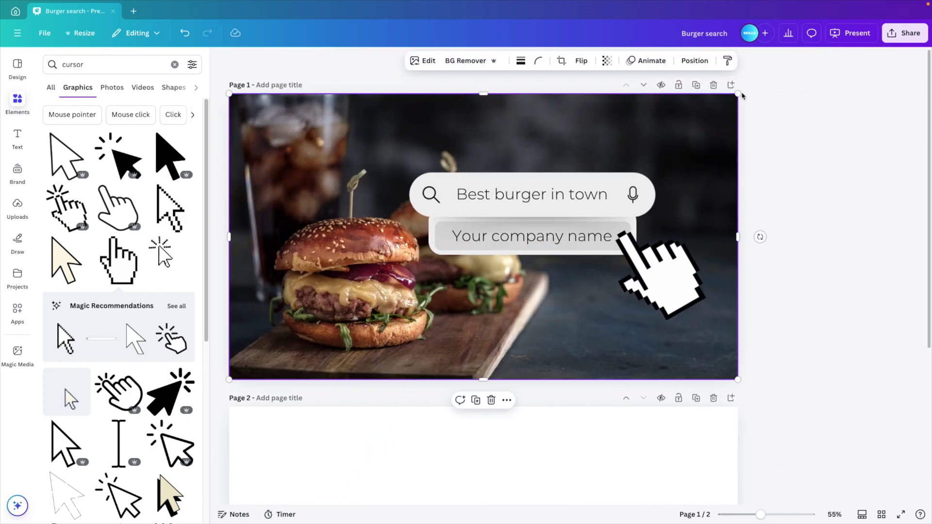
{"action": "left_click_drag", "start_coordinate": [739, 95], "coordinate": [800, 72]}
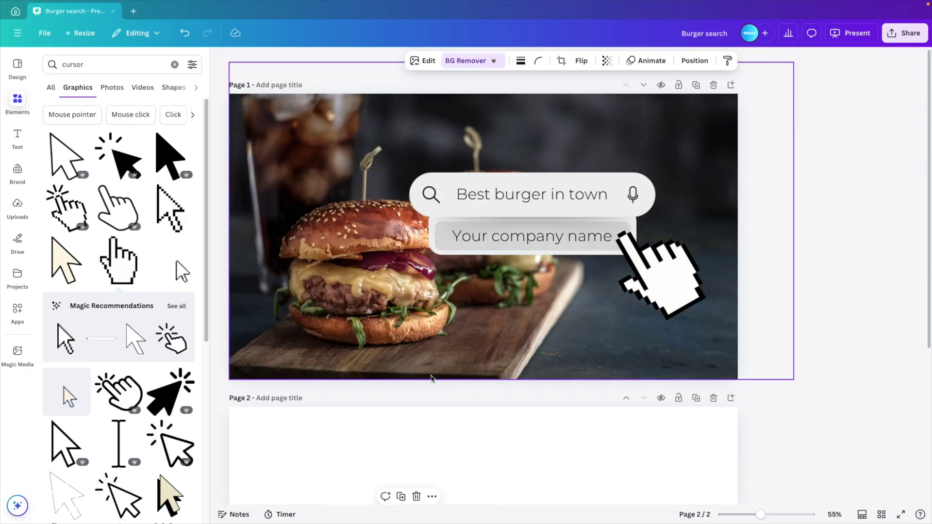
{"action": "key", "text": "ctrl+v"}
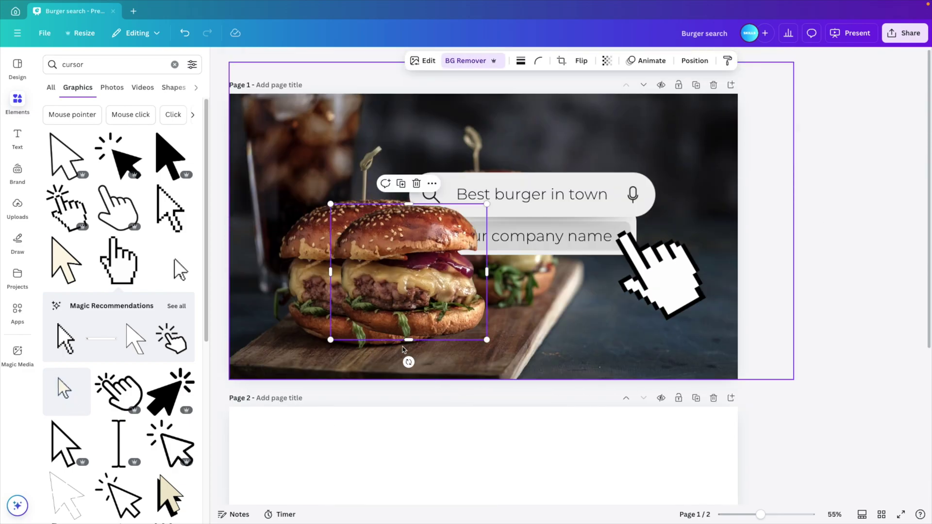
{"action": "left_click_drag", "start_coordinate": [431, 303], "coordinate": [345, 315]}
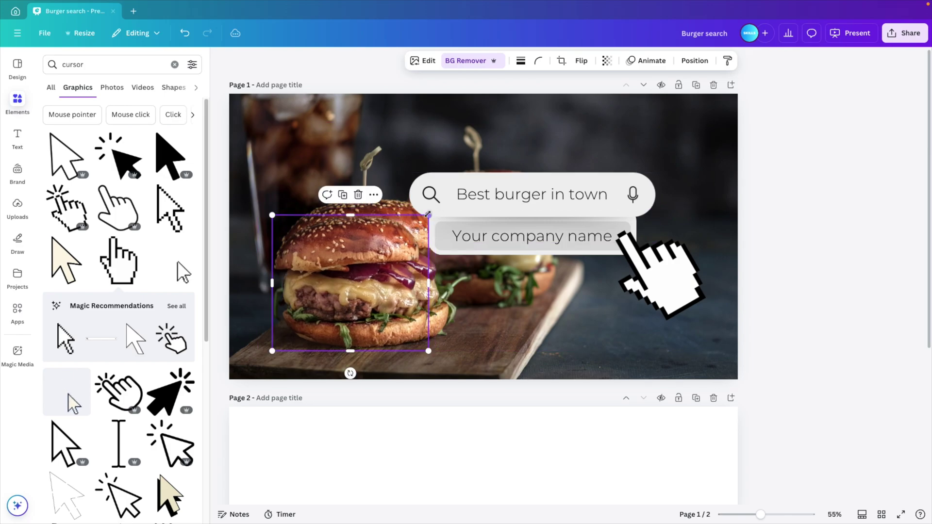
{"action": "left_click_drag", "start_coordinate": [428, 216], "coordinate": [451, 197]}
Apply a Drop shadow to the burger cut-out, then slightly enlarge it and nudge it right
{"action": "left_click", "coordinate": [424, 60]}
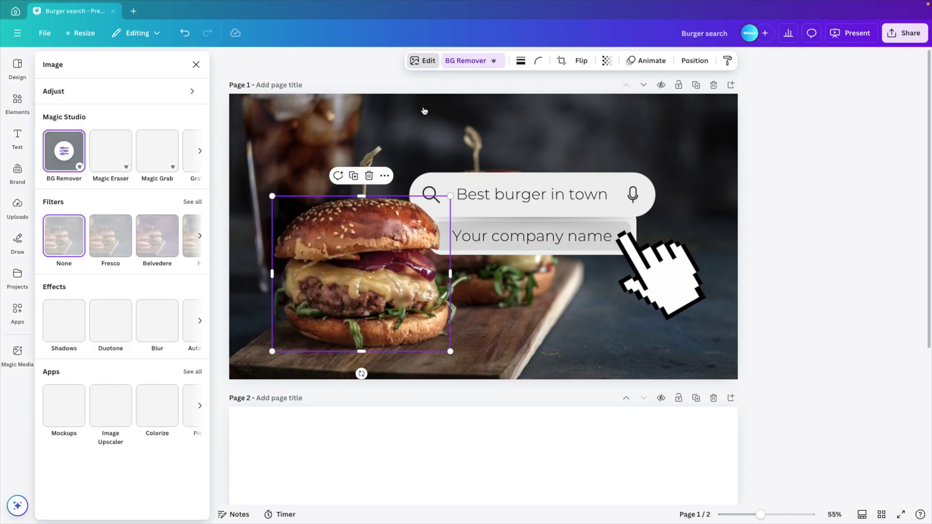
{"action": "left_click", "coordinate": [72, 322]}
{"action": "left_click", "coordinate": [123, 184]}
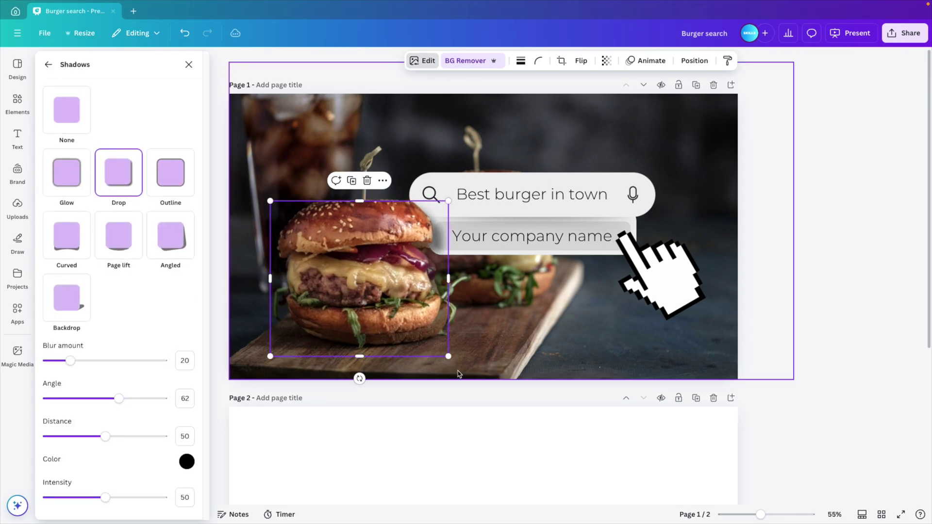
{"action": "left_click_drag", "start_coordinate": [448, 357], "coordinate": [461, 366]}
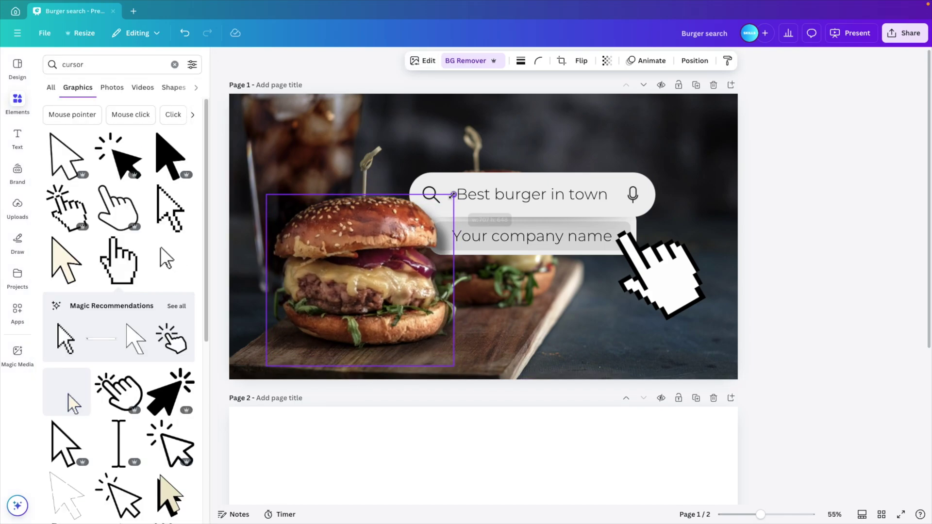
{"action": "left_click_drag", "start_coordinate": [456, 199], "coordinate": [450, 198]}
{"action": "left_click_drag", "start_coordinate": [390, 274], "coordinate": [396, 274]}
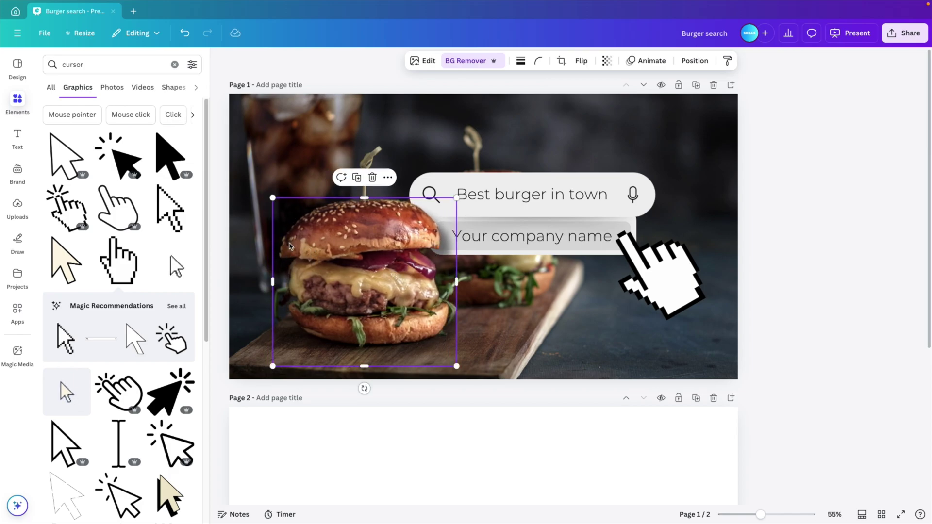
Tune the shadow to blur 18, angle 77, distance 27 and move the burger slightly up-left
{"action": "left_click", "coordinate": [422, 60]}
{"action": "left_click", "coordinate": [62, 332]}
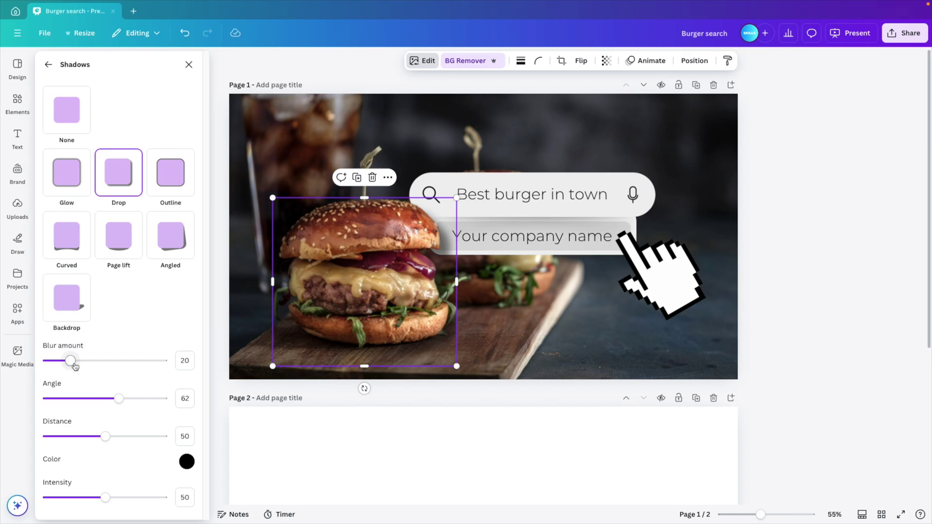
{"action": "left_click_drag", "start_coordinate": [71, 360], "coordinate": [80, 361]}
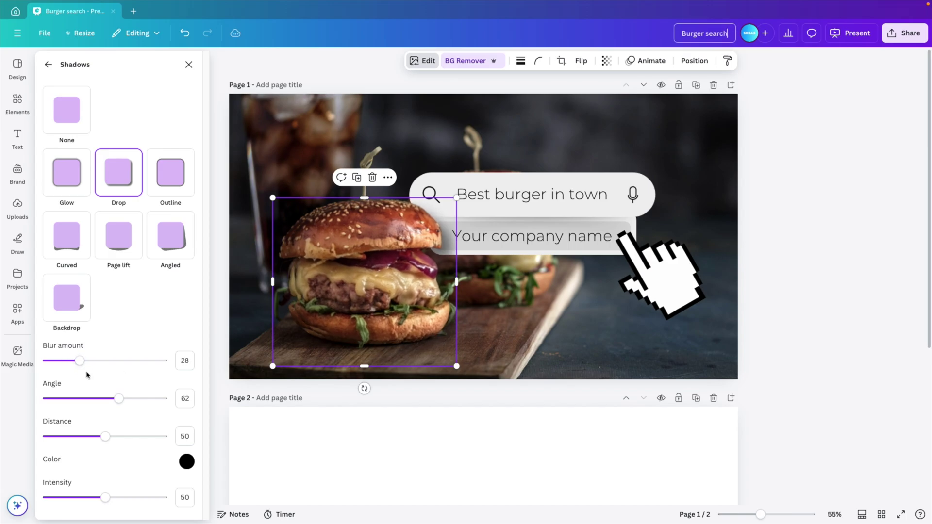
{"action": "left_click_drag", "start_coordinate": [80, 364], "coordinate": [69, 361]}
{"action": "left_click_drag", "start_coordinate": [119, 399], "coordinate": [137, 406]}
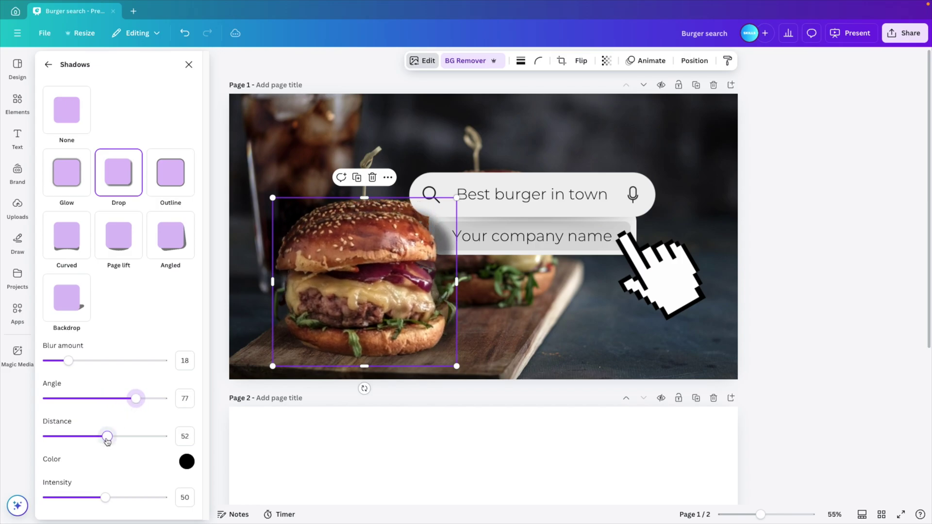
{"action": "left_click_drag", "start_coordinate": [107, 439], "coordinate": [79, 440]}
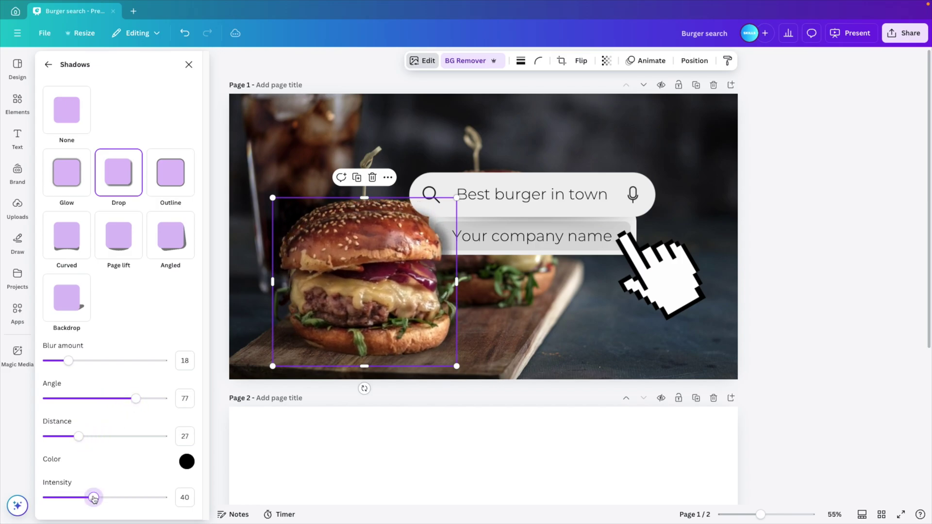
{"action": "left_click_drag", "start_coordinate": [347, 331], "coordinate": [345, 322]}
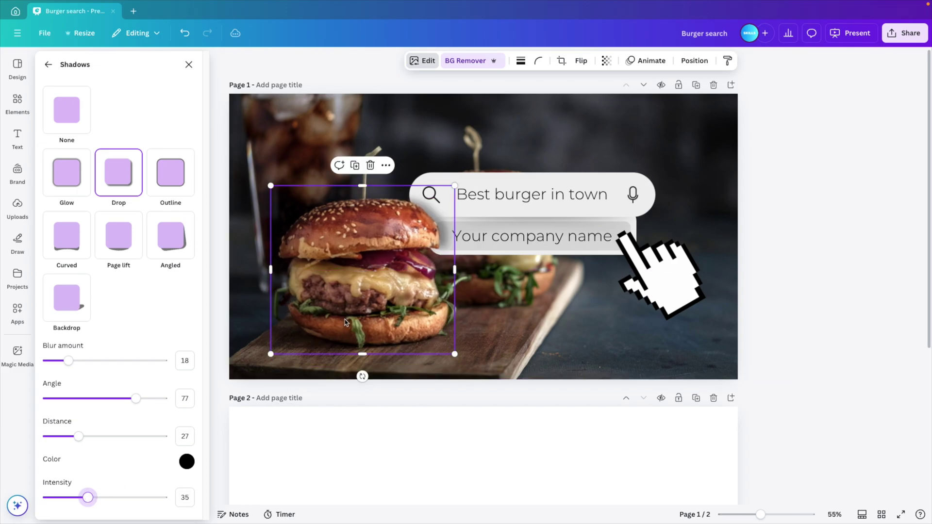
{"action": "left_click", "coordinate": [825, 290]}
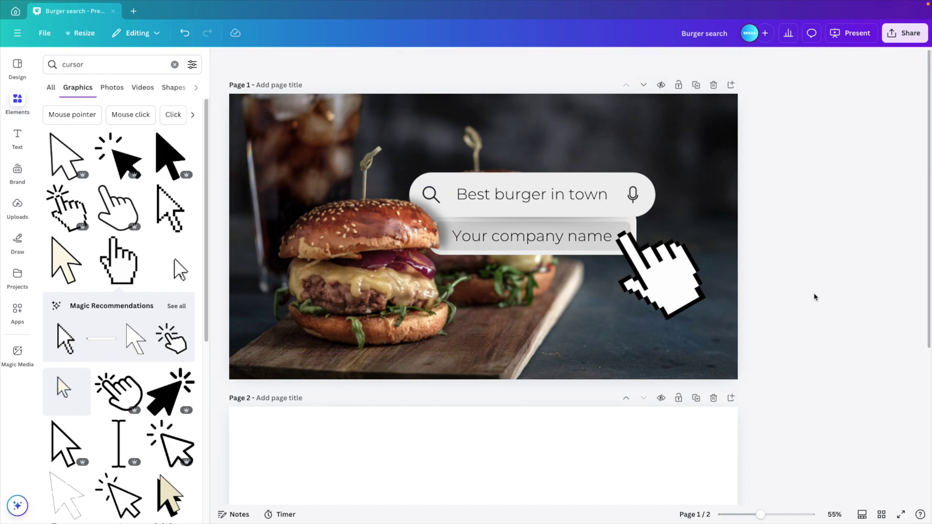
Delete the blank second page and duplicate page 1 as the new page 2
{"action": "left_click", "coordinate": [713, 399]}
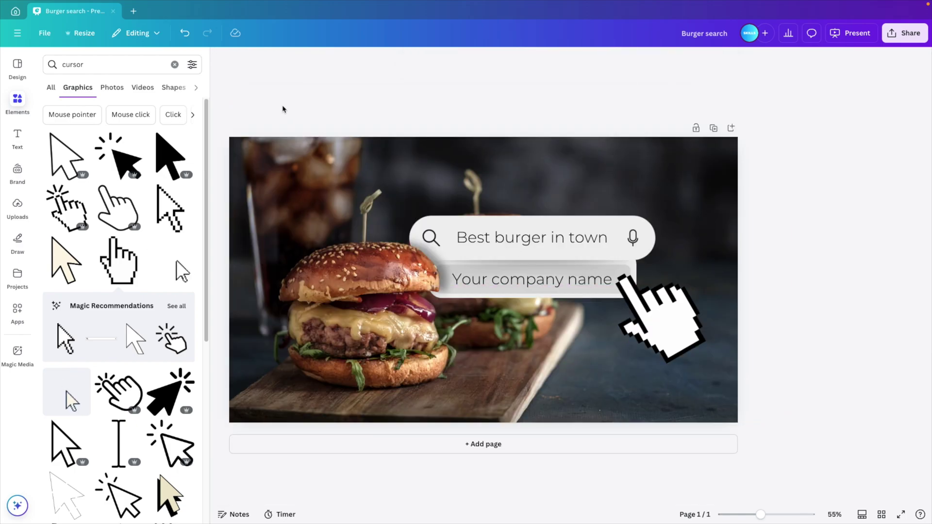
{"action": "left_click", "coordinate": [223, 60]}
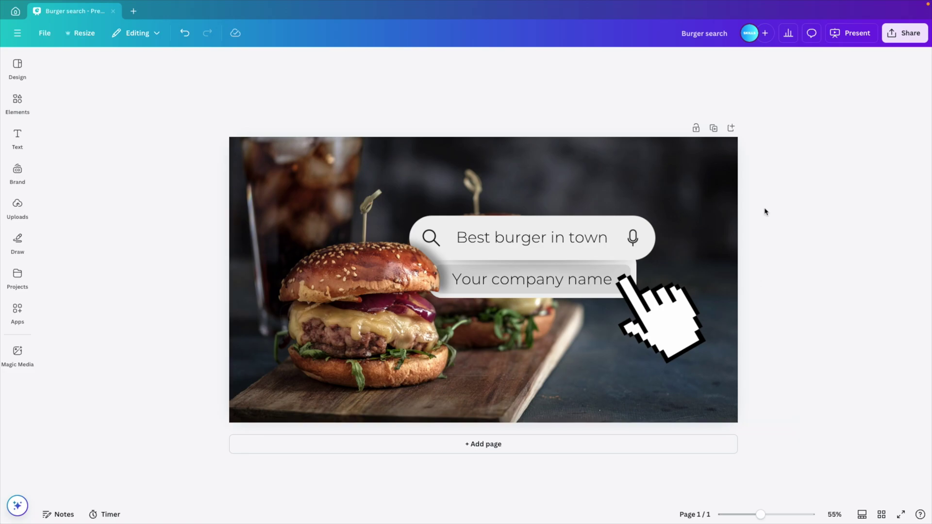
{"action": "left_click", "coordinate": [714, 129]}
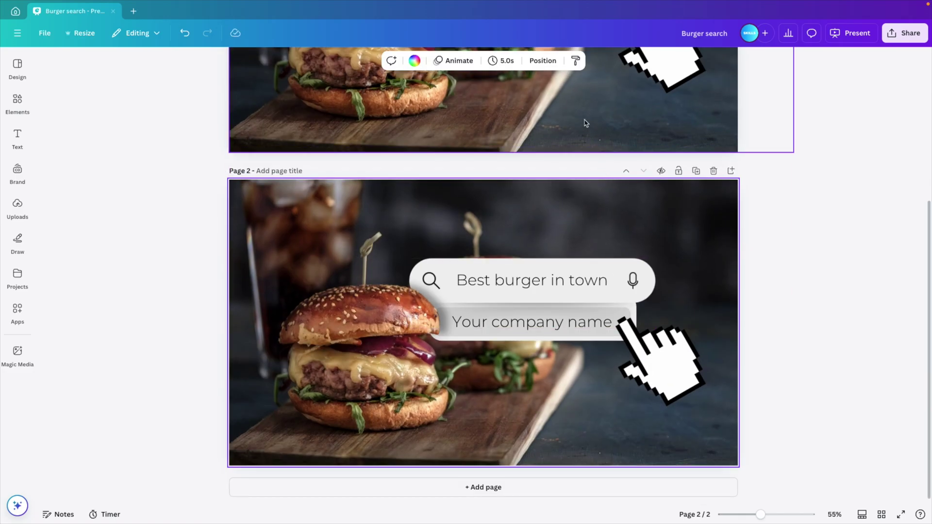
Give the 'Best burger in town' search bar group a Pop animation and adjust its speed
{"action": "left_click", "coordinate": [543, 60]}
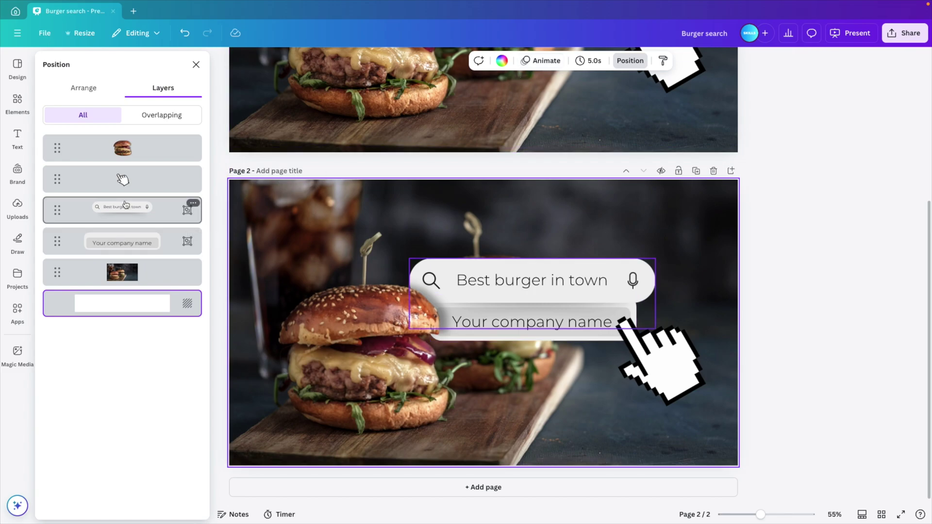
{"action": "left_click", "coordinate": [109, 214]}
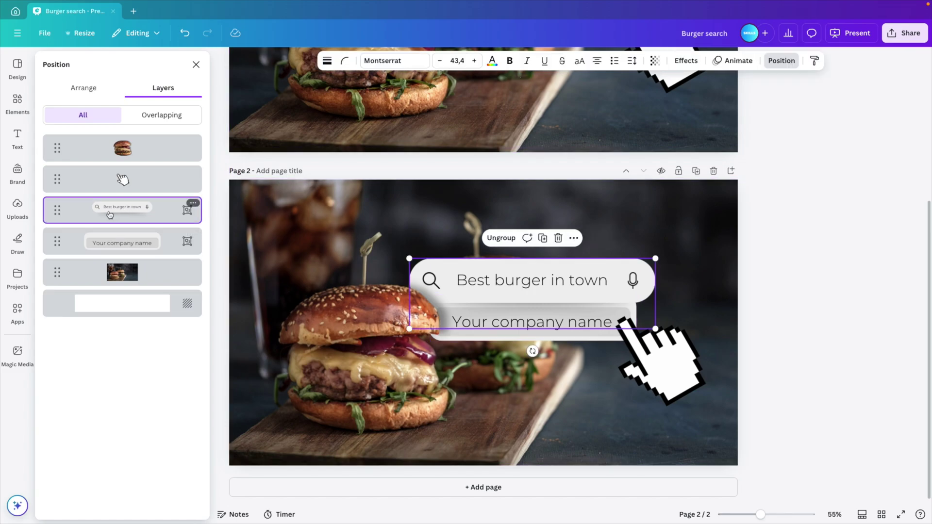
{"action": "left_click", "coordinate": [732, 62]}
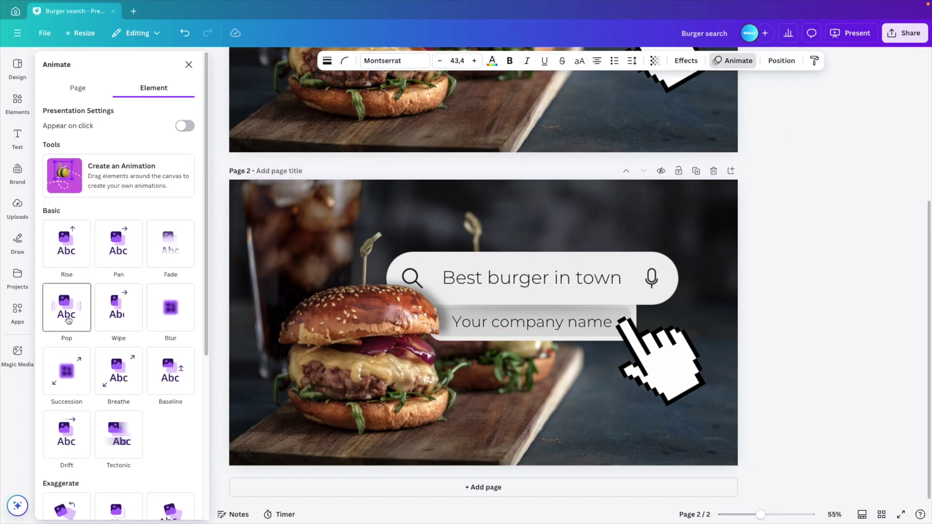
{"action": "left_click", "coordinate": [68, 315]}
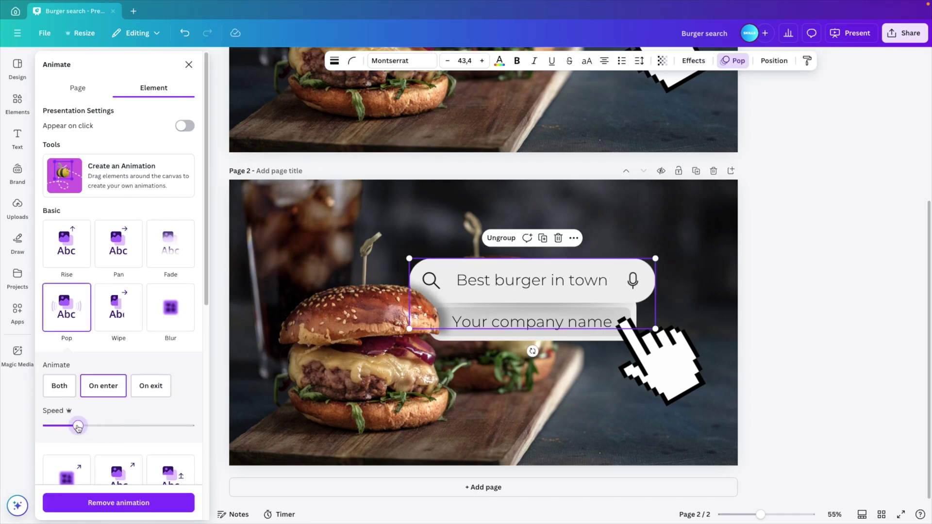
{"action": "left_click_drag", "start_coordinate": [78, 427], "coordinate": [74, 426]}
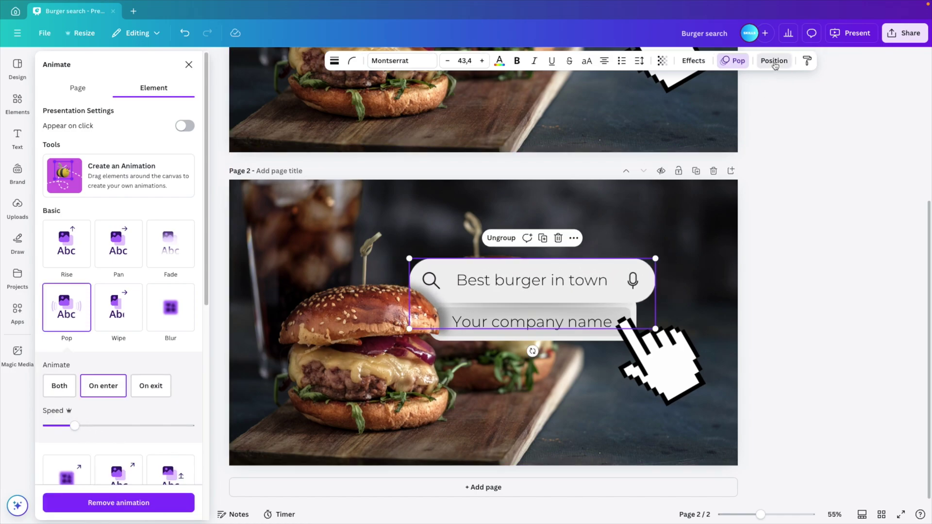
Animate the 'Your company name' bar with Rise, coming downward at a slower speed
{"action": "left_click", "coordinate": [774, 61]}
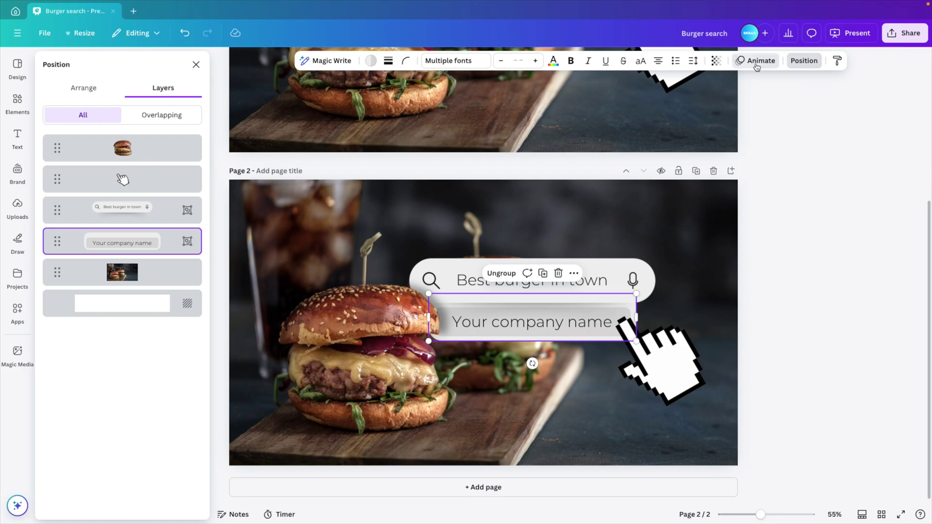
{"action": "left_click", "coordinate": [757, 64]}
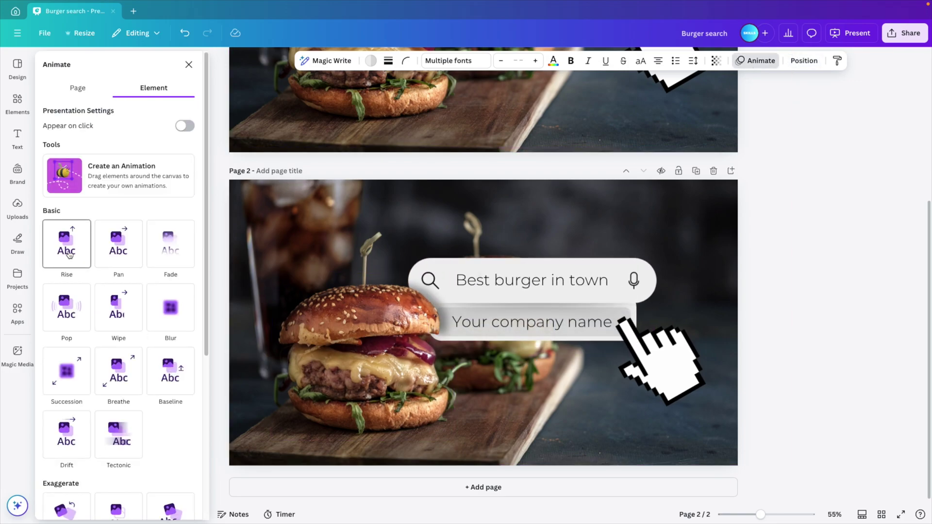
{"action": "left_click", "coordinate": [69, 255]}
{"action": "left_click", "coordinate": [99, 408]}
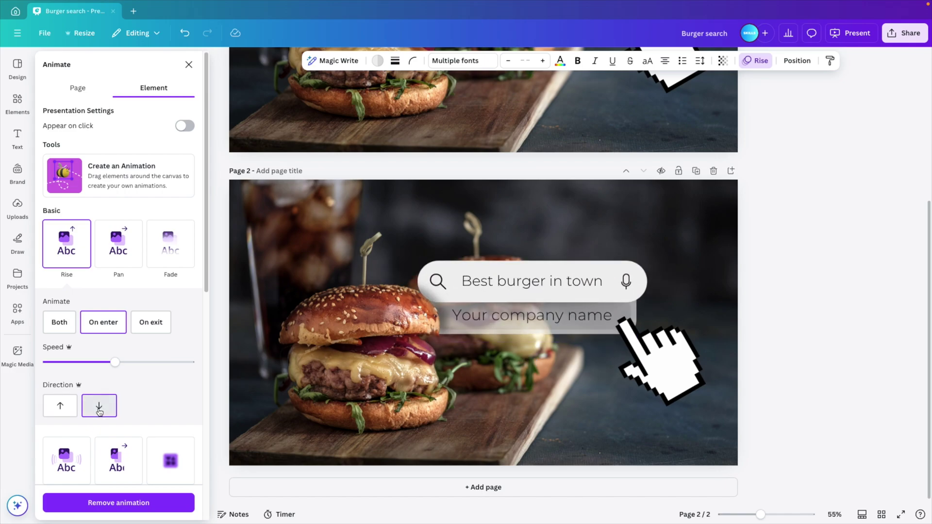
{"action": "left_click_drag", "start_coordinate": [115, 362], "coordinate": [88, 368]}
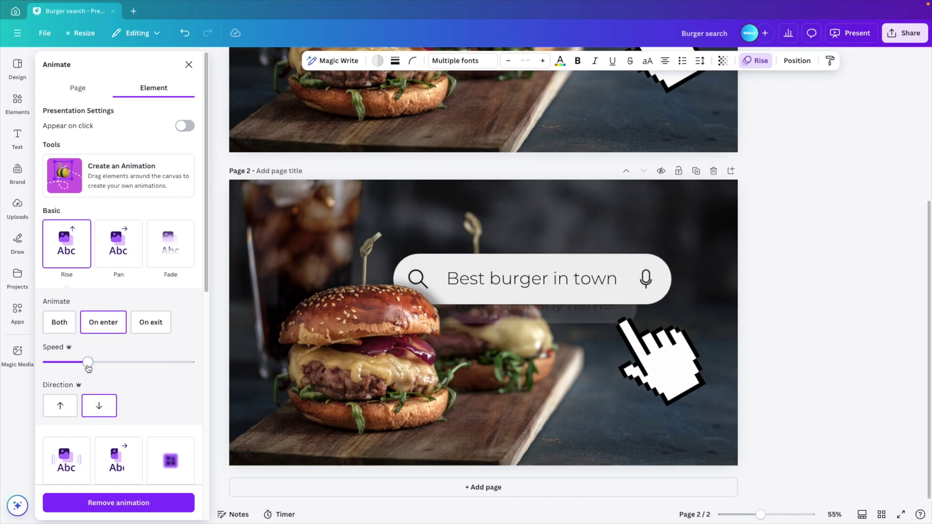
Give the pixel hand cursor a leftward Drift animation with reduced intensity
{"action": "left_click", "coordinate": [683, 378]}
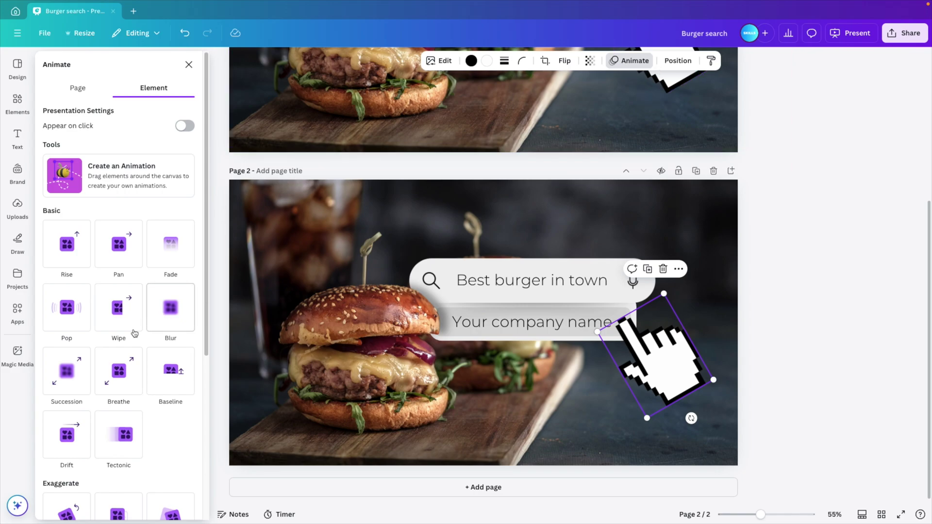
{"action": "scroll", "coordinate": [102, 237], "scroll_direction": "down", "scroll_amount": 4}
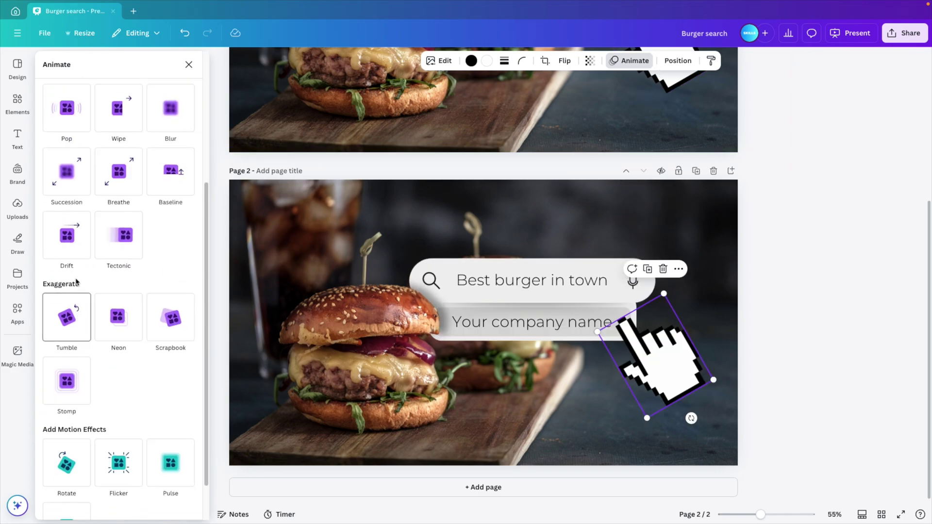
{"action": "left_click", "coordinate": [71, 246]}
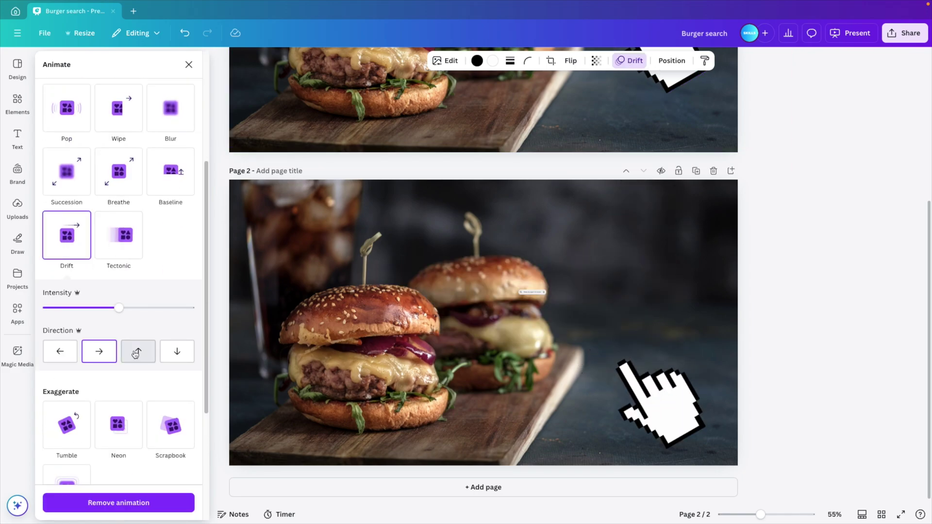
{"action": "left_click", "coordinate": [70, 353]}
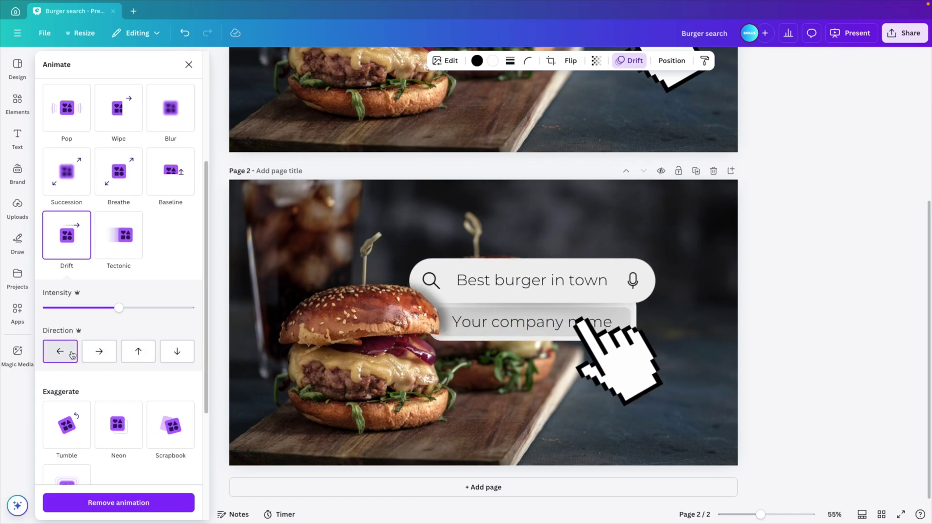
{"action": "left_click_drag", "start_coordinate": [120, 309], "coordinate": [83, 308]}
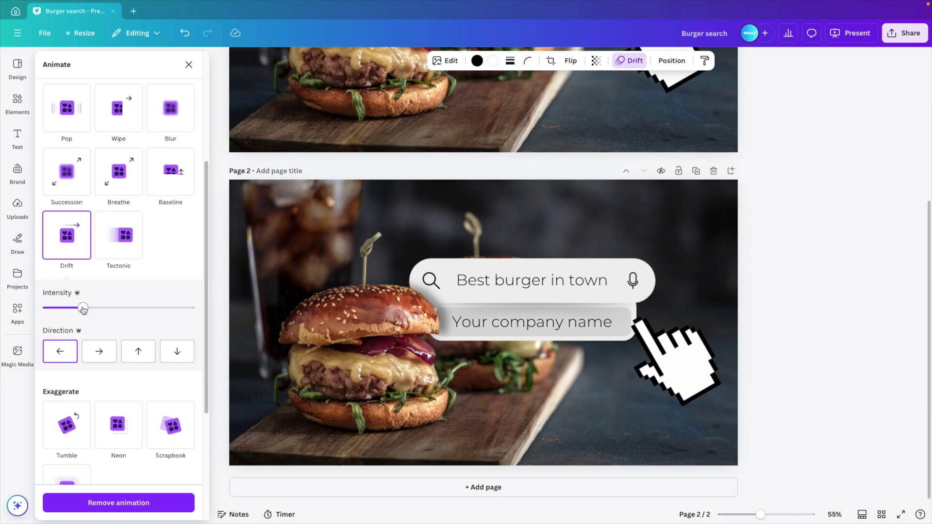